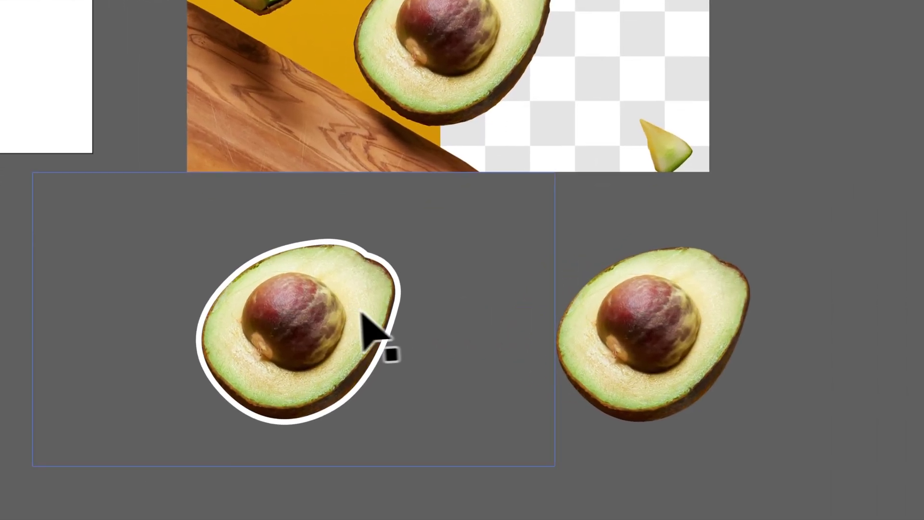
Pull the left avocado out of its white outline and delete the leftover outline path.
left_click_drag(337, 319, 365, 312)
left_click(309, 283)
key("Delete")
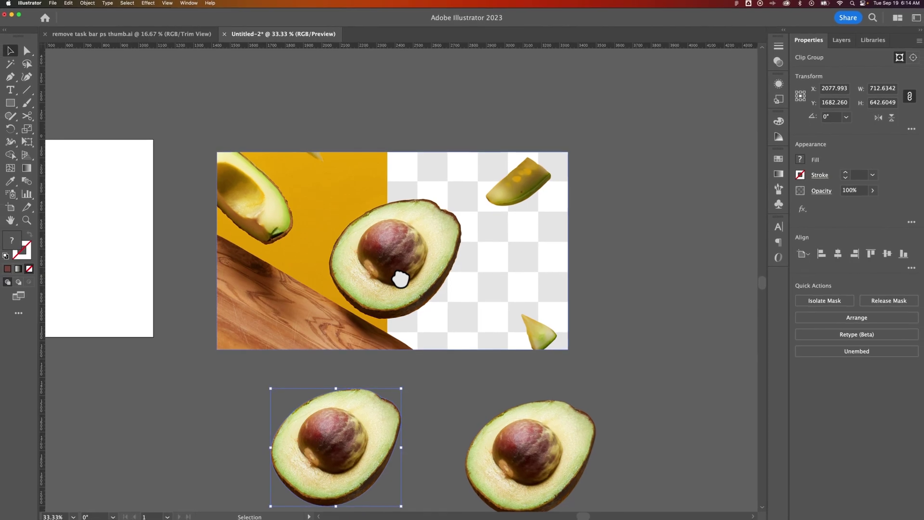
Zoom in on the left cutout and move the original avocado photo down and left.
key("a")
key("super+equal")
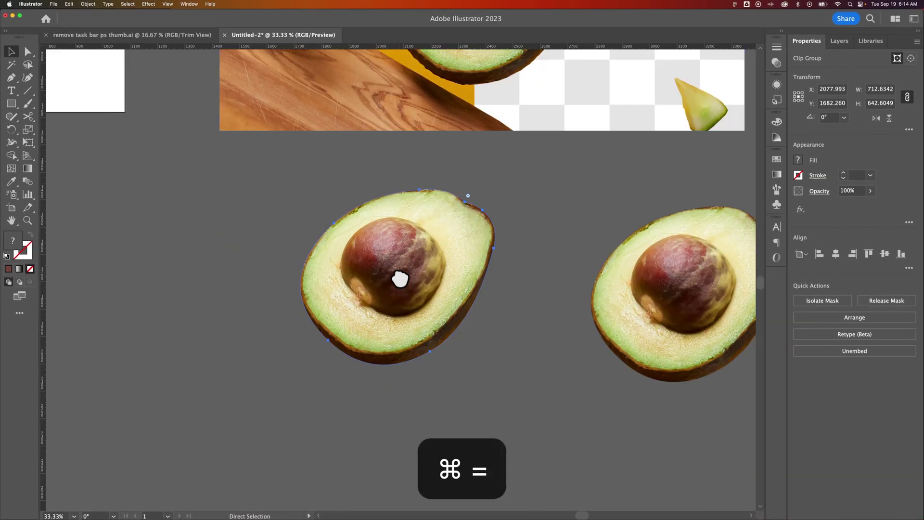
key("super+equal")
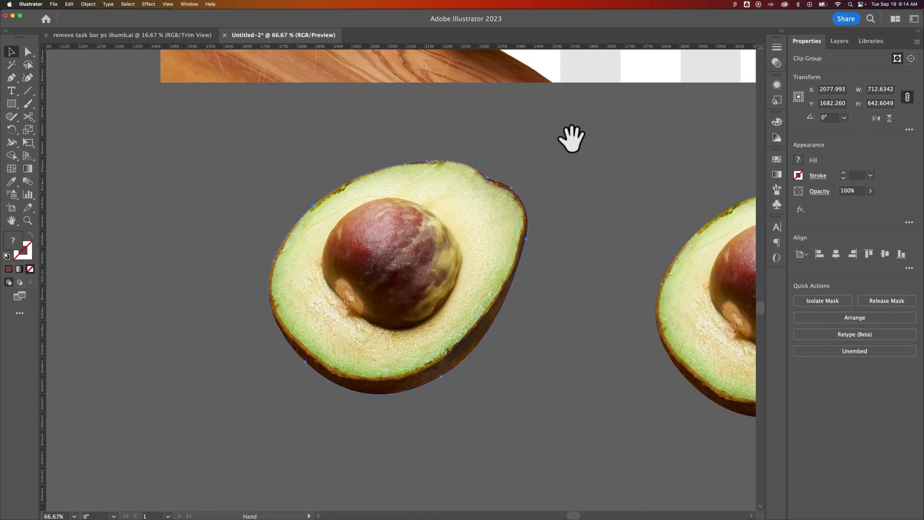
left_click_drag(569, 119, 519, 461)
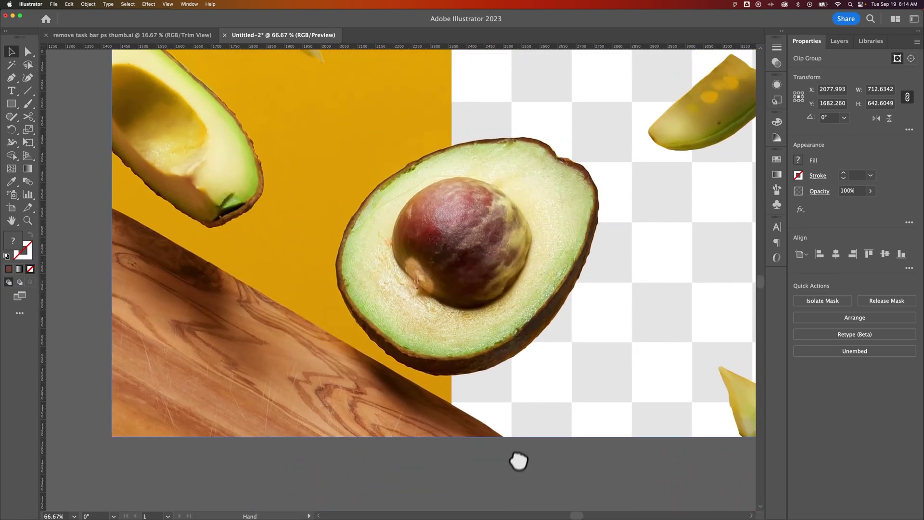
left_click_drag(541, 221, 449, 234)
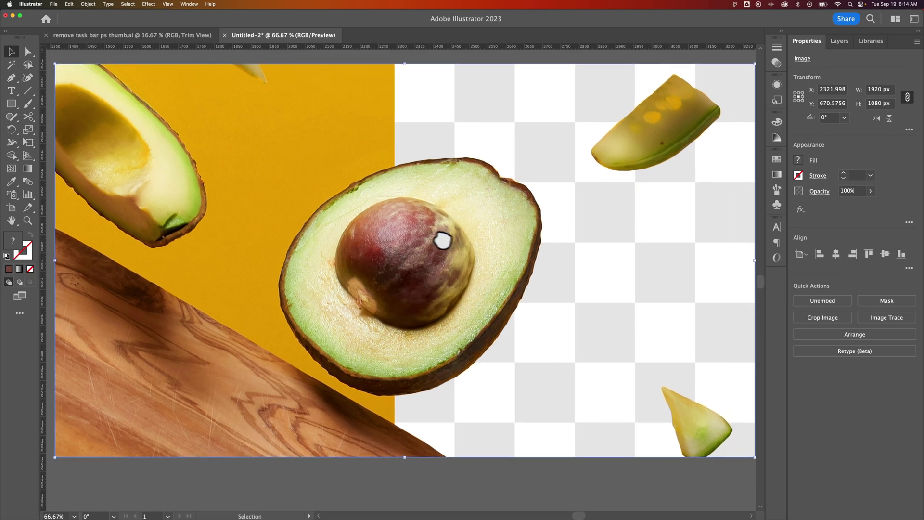
Draw a three-anchor curved pen path along the avocado's upper rim.
key("p")
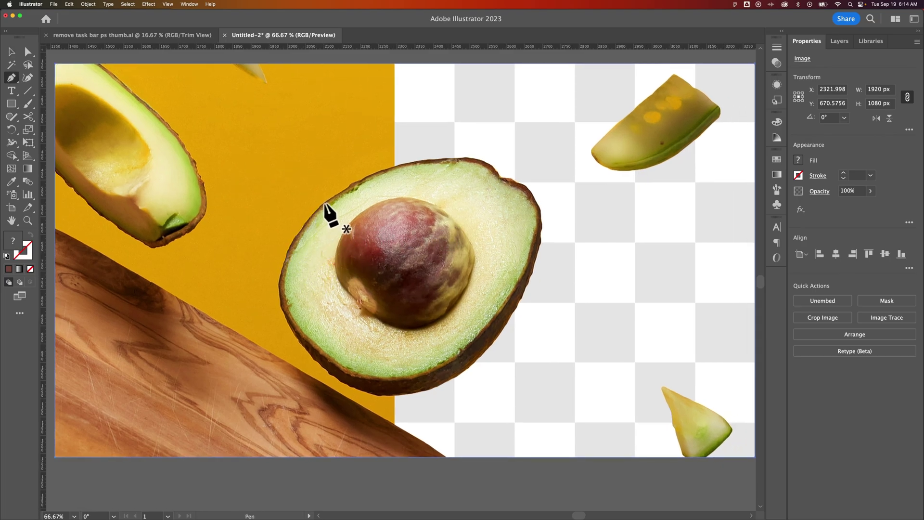
left_click_drag(333, 196, 339, 190)
left_click(500, 181)
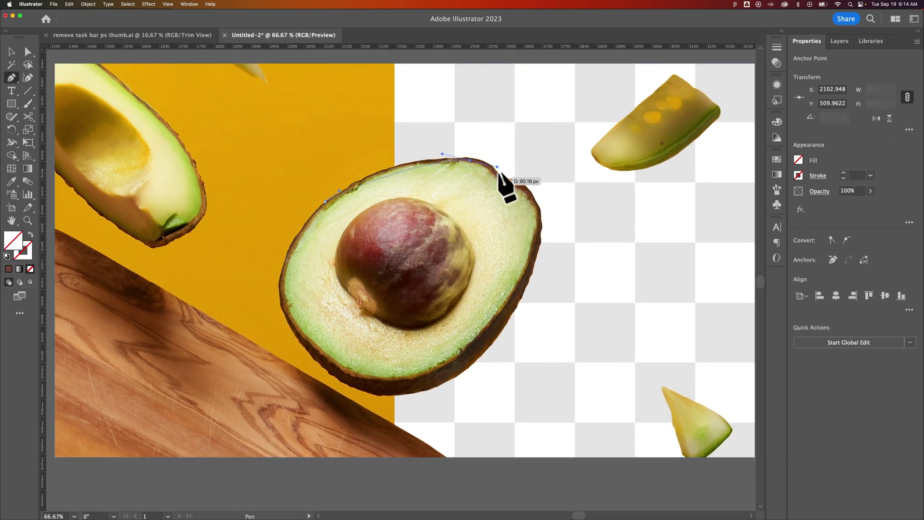
left_click_drag(532, 198, 538, 220)
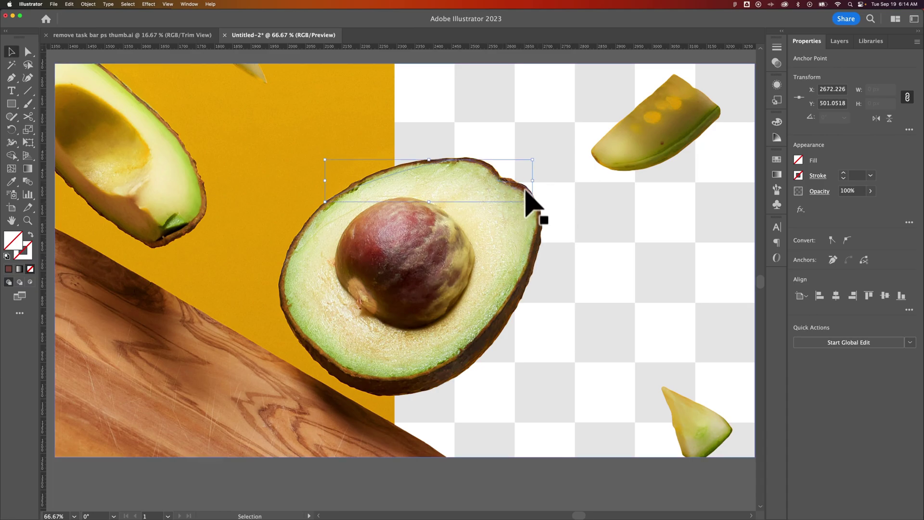
Move the photo down-left again, select it with the new path, and dismiss the context menu.
key("v")
left_click_drag(550, 173, 481, 257)
left_click_drag(471, 132, 428, 245)
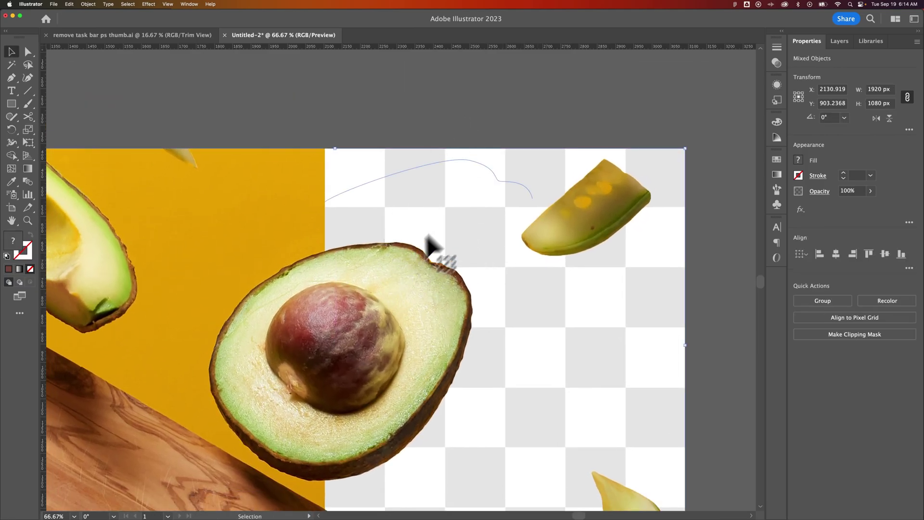
right_click(463, 202)
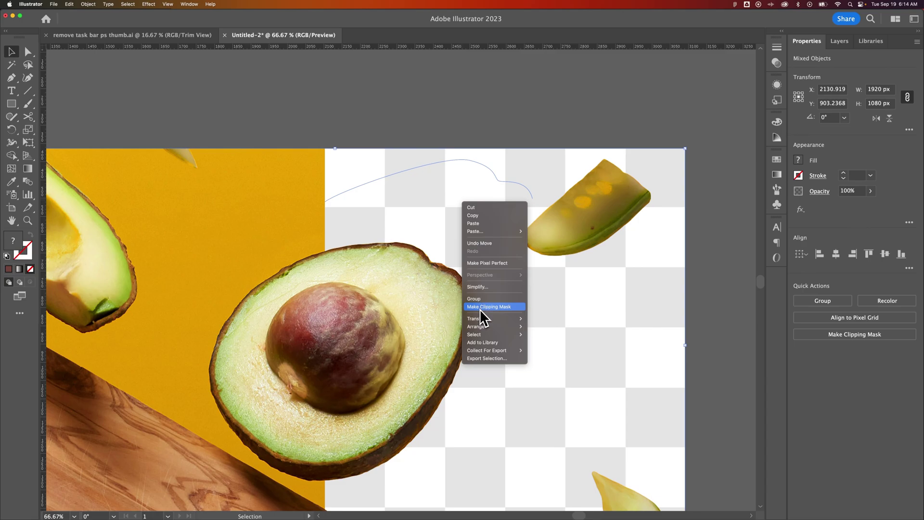
left_click(509, 174)
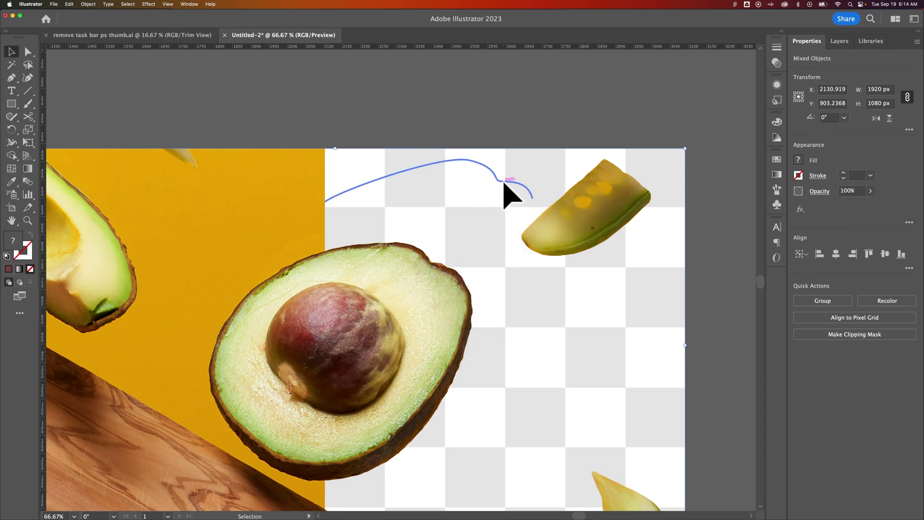
Delete the photo and path, undo the deletion, and move the photo back above the cutouts.
key("Delete")
key("super+minus")
key("super+minus")
key("super+minus")
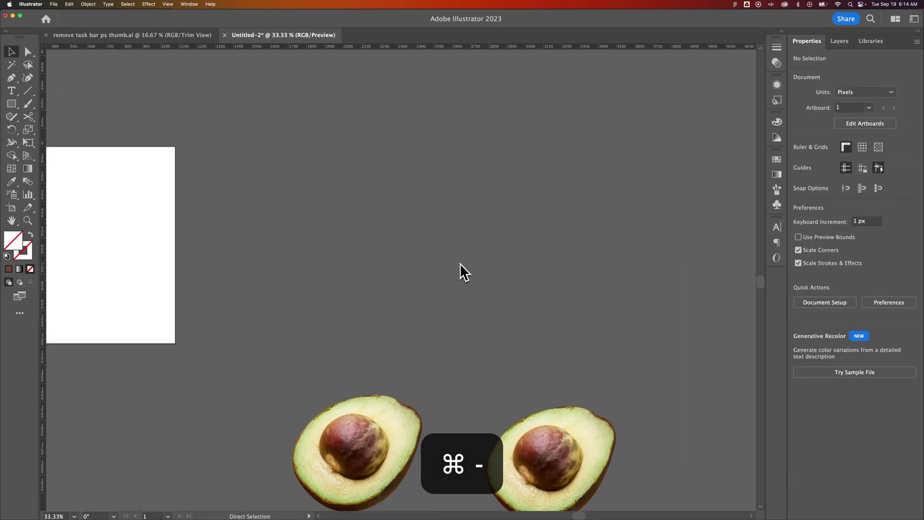
key("super+z")
left_click(448, 236)
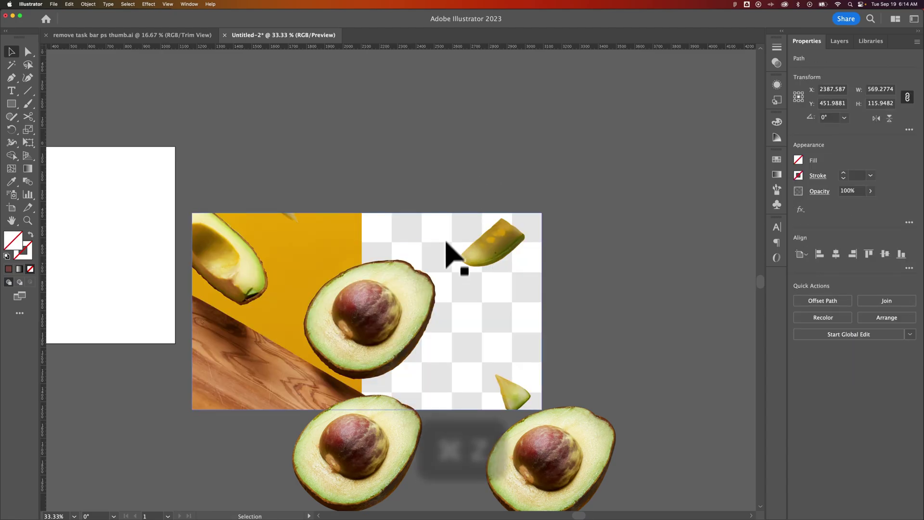
left_click_drag(450, 289, 478, 219)
left_click_drag(387, 336, 419, 180)
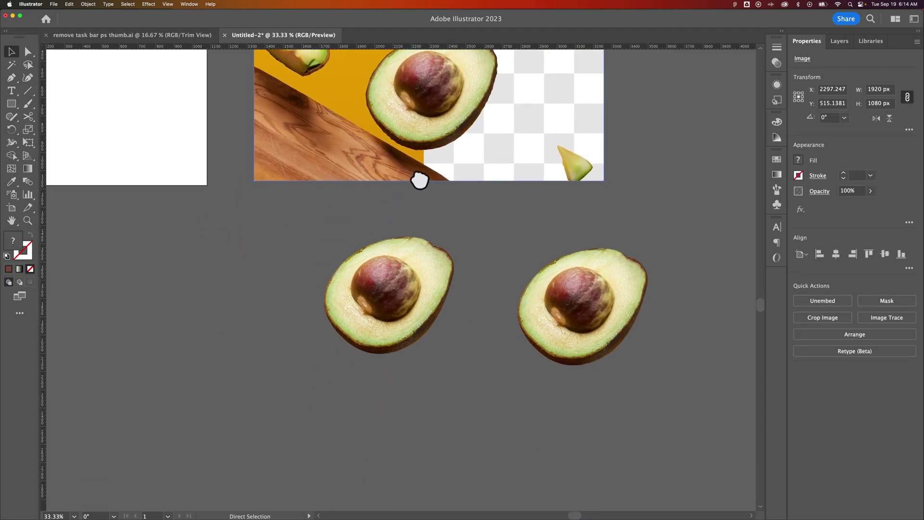
Zoom to 66.67% and nudge the left avocado cutout up-left to X 2020.570, Y 1653.549.
key("super+equal")
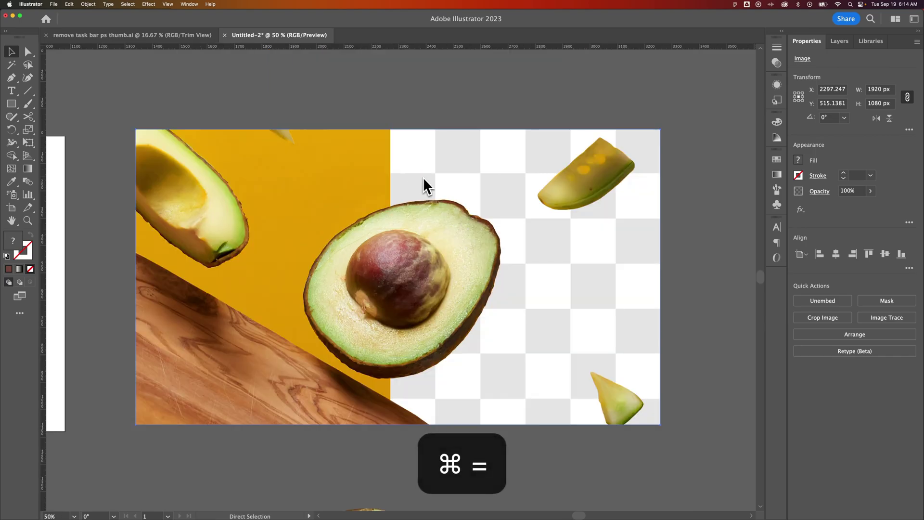
key("super+equal")
scroll(448, 148, "down", 5)
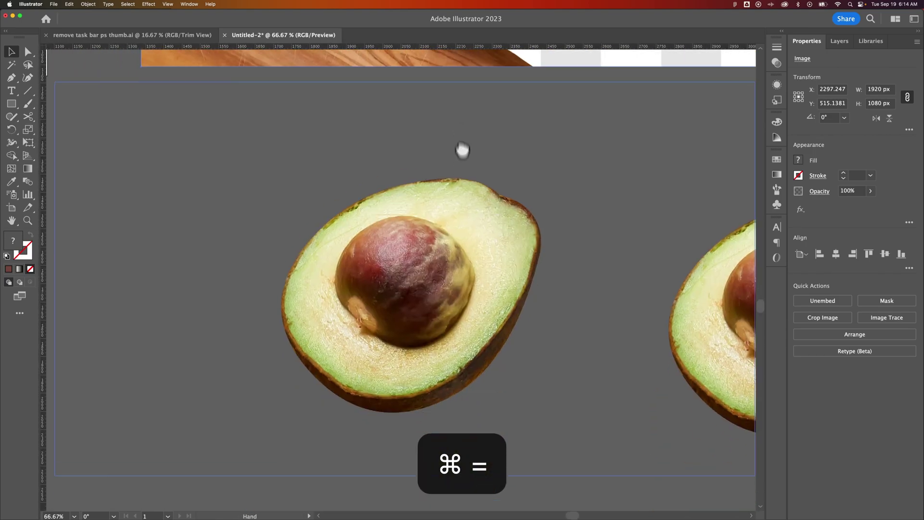
left_click(457, 283)
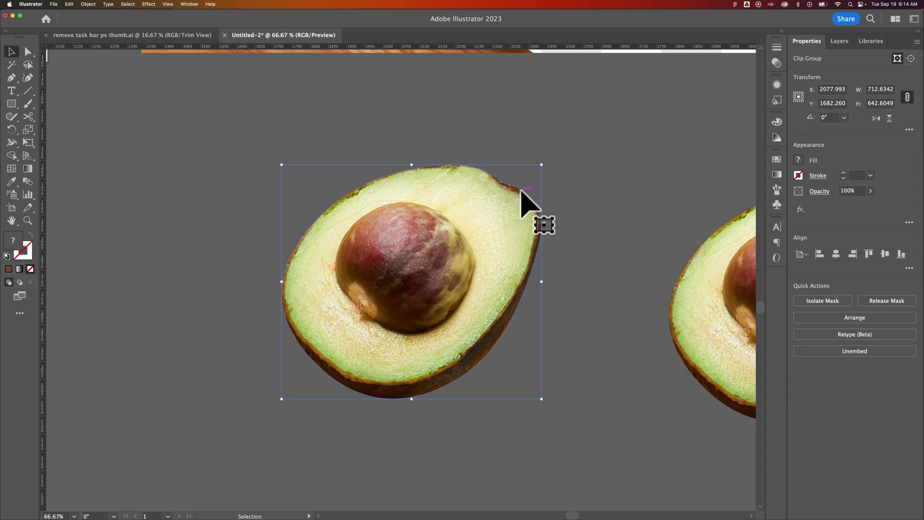
left_click_drag(443, 258, 424, 248)
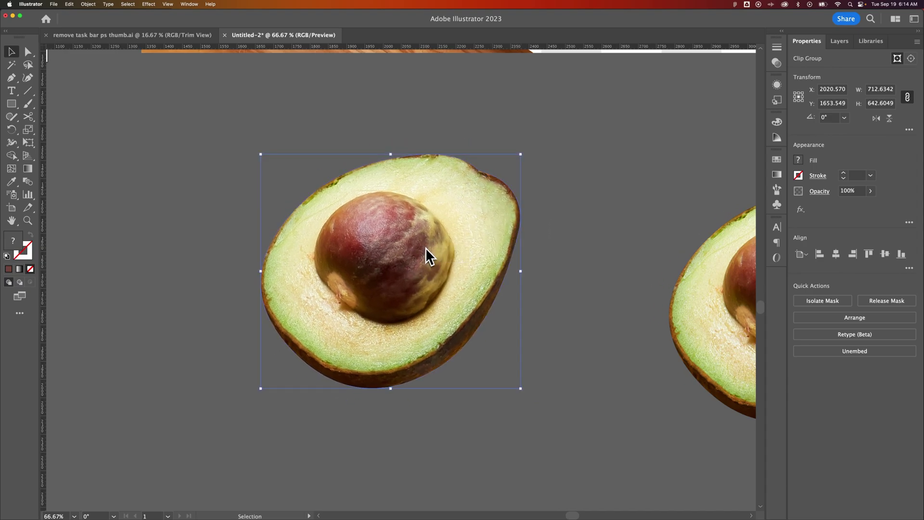
scroll(424, 247, "down", 1)
scroll(424, 247, "left", 1)
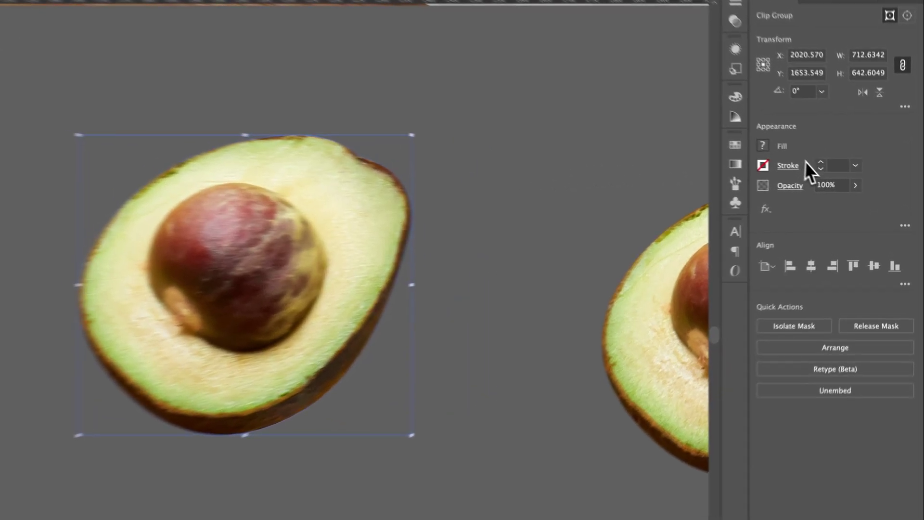
Set the left cutout's stroke weight to 20 pt and check Align Stroke in Stroke options.
left_click(854, 176)
type("20")
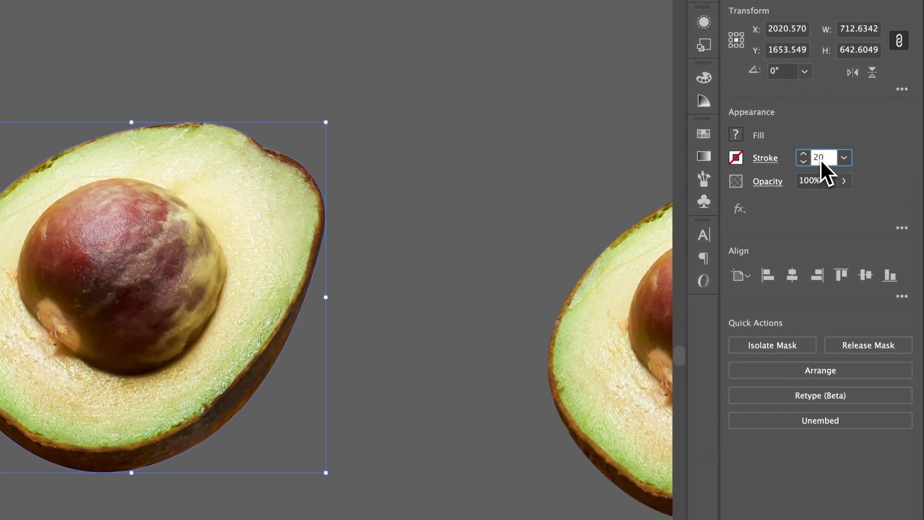
key("Return")
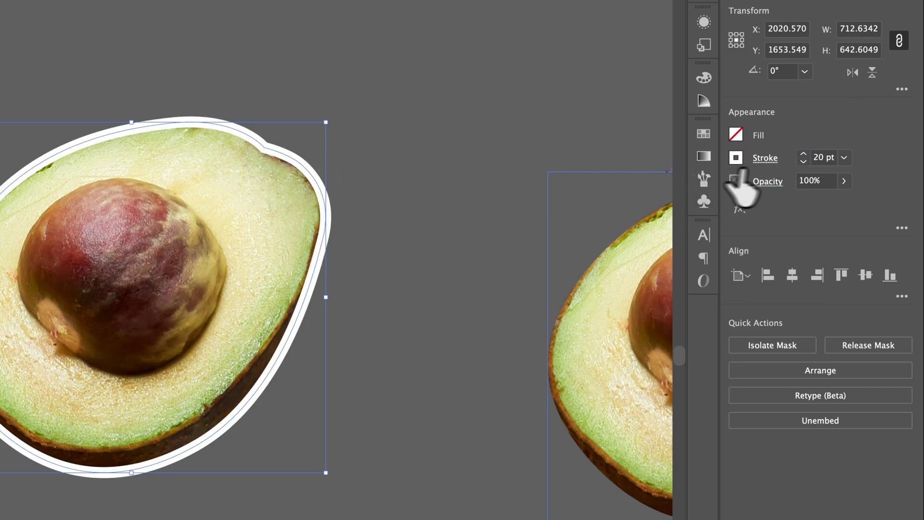
key("a")
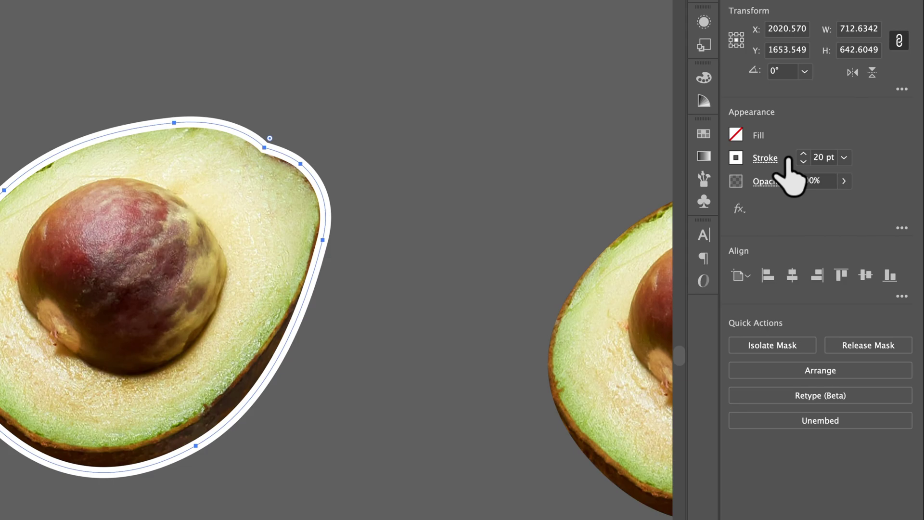
left_click(769, 159)
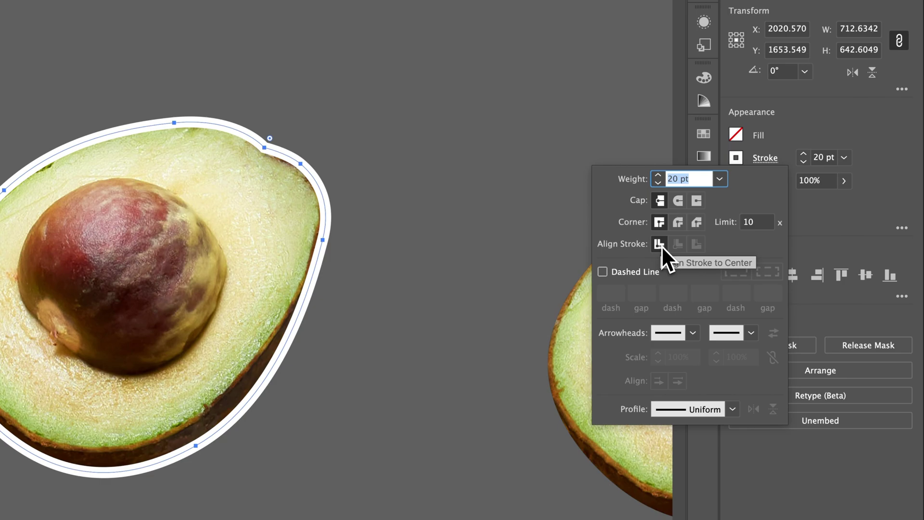
key("Escape")
Isolate the left cutout's clip group and copy its white outline path.
key("v")
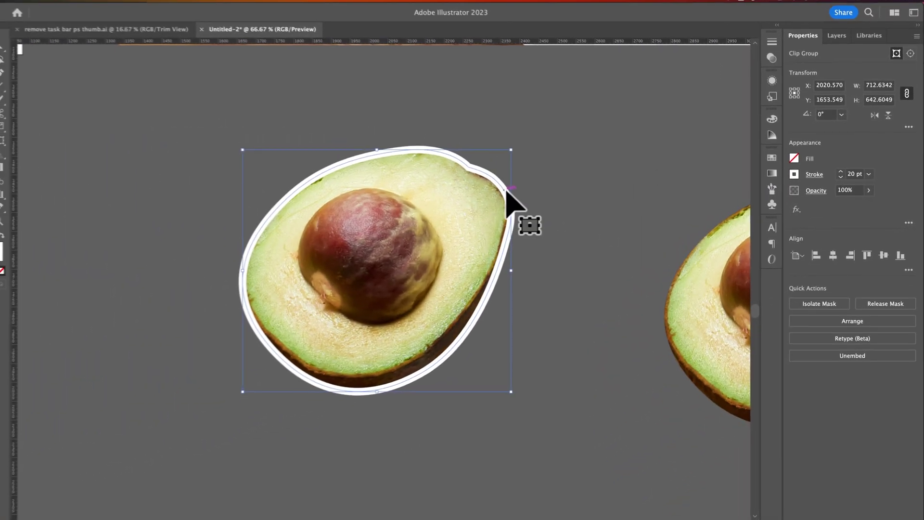
double_click(506, 190)
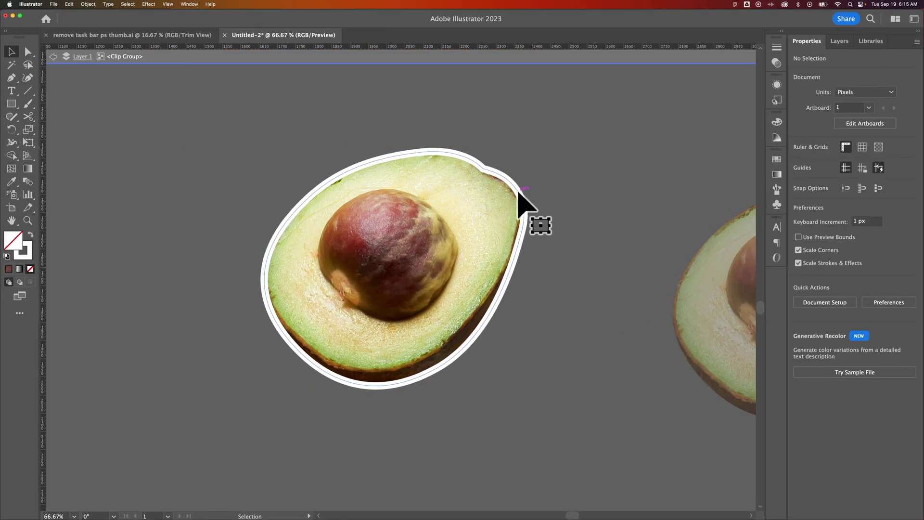
mouse_move(524, 204)
left_mouse_down()
mouse_move(529, 182)
mouse_move(511, 190)
mouse_move(520, 196)
left_mouse_up()
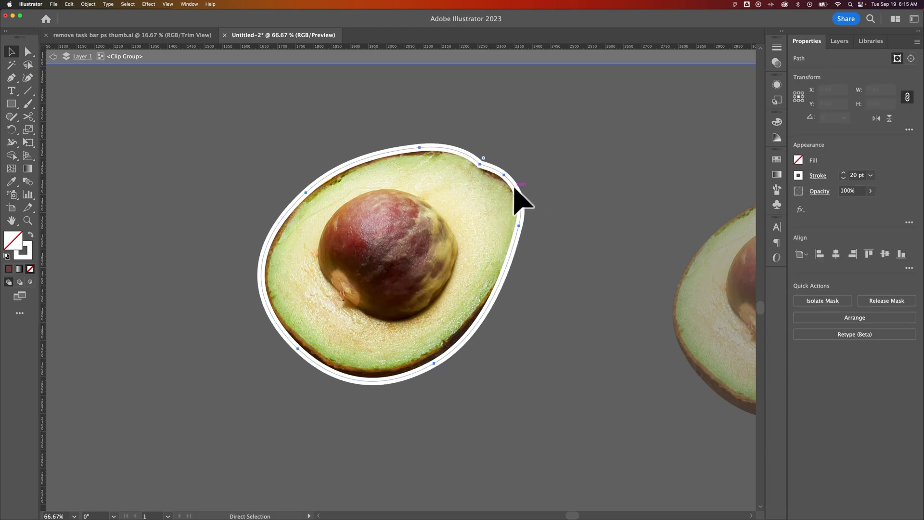
key("super+z")
key("v")
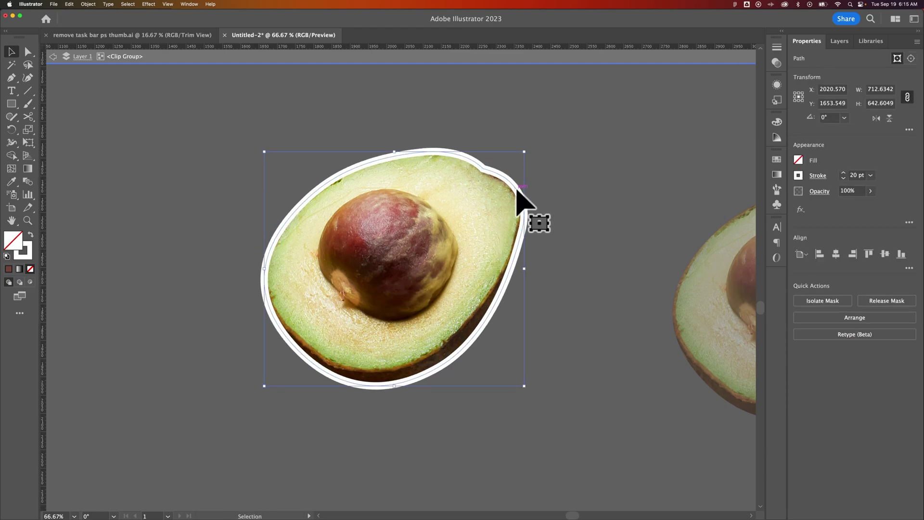
key("a")
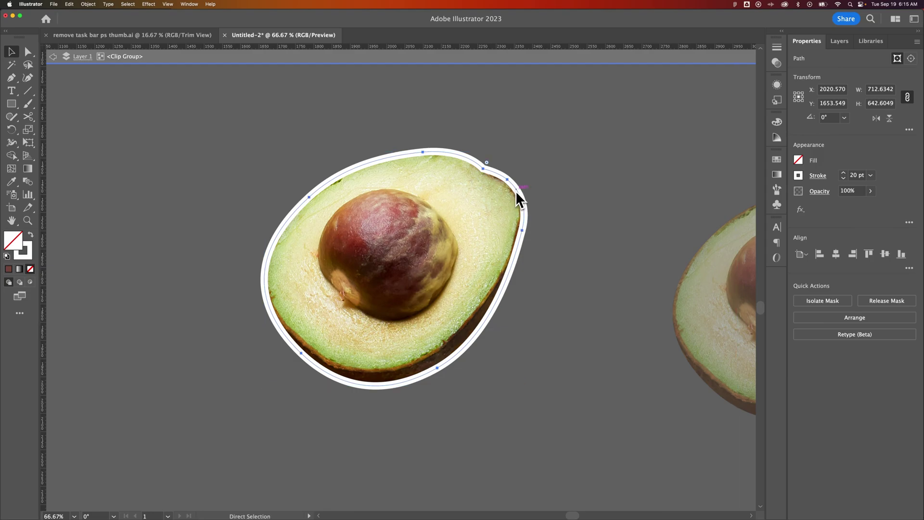
key("super+c")
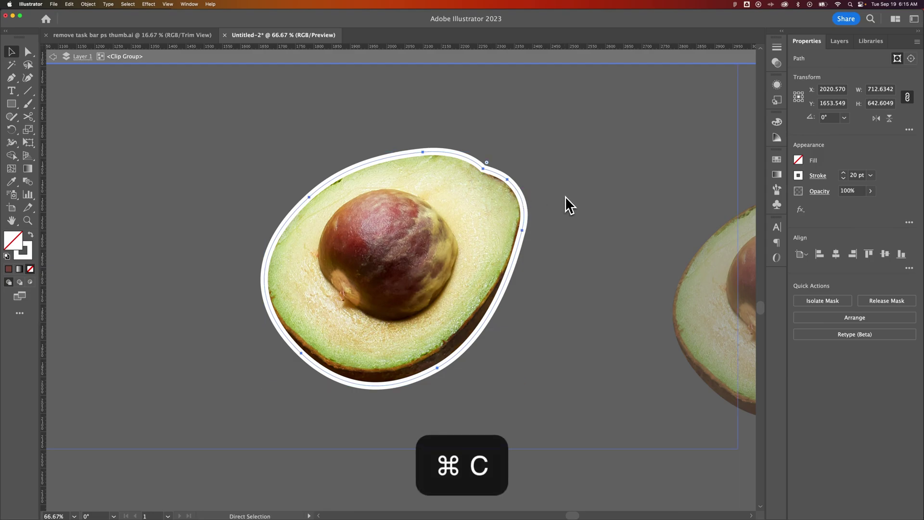
Exit isolation back to Layer 1, then test-paste the outline at 50% zoom and undo it.
key("v")
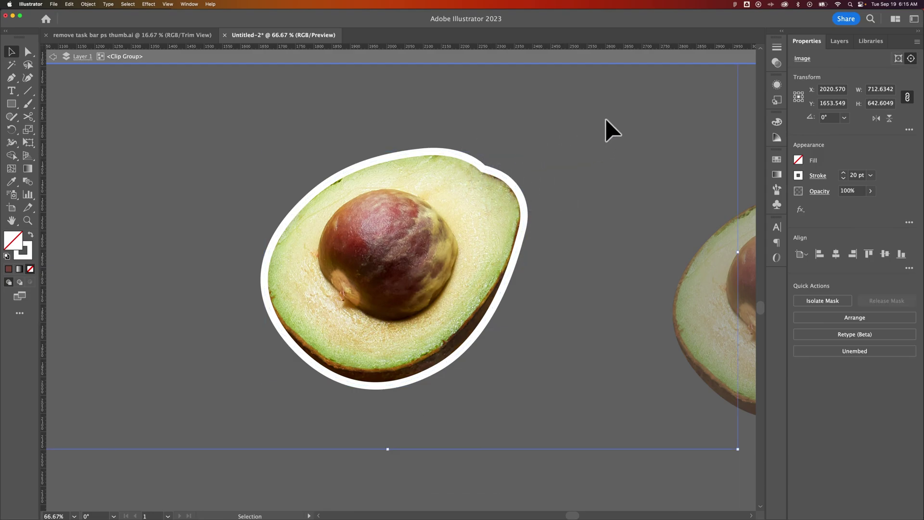
double_click(605, 119)
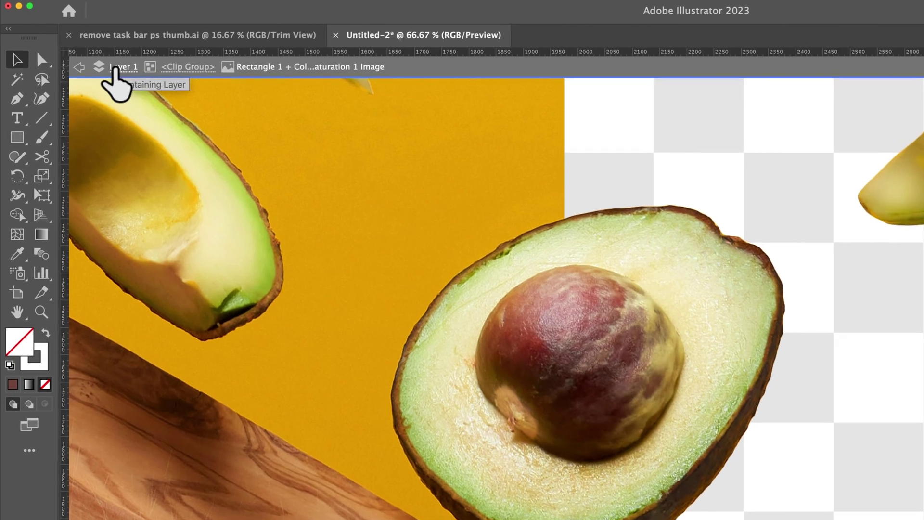
left_click(80, 58)
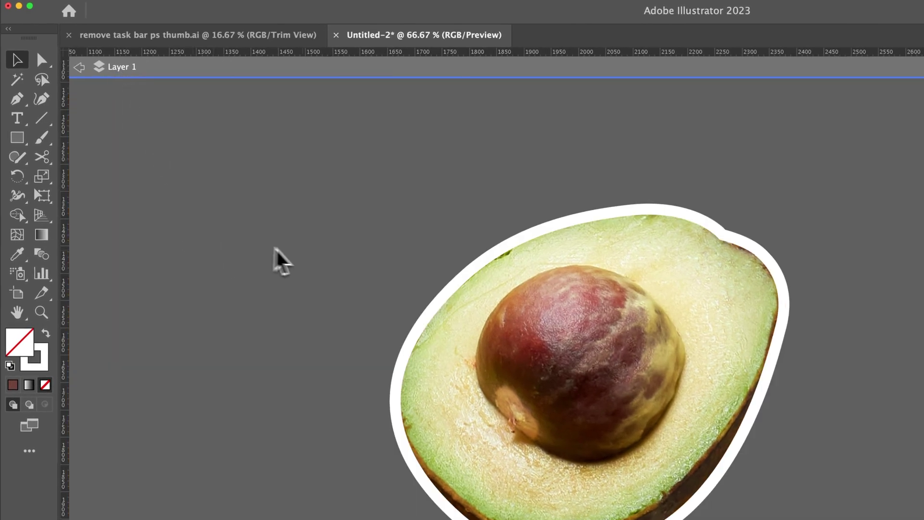
key("super+minus")
key("super+minus")
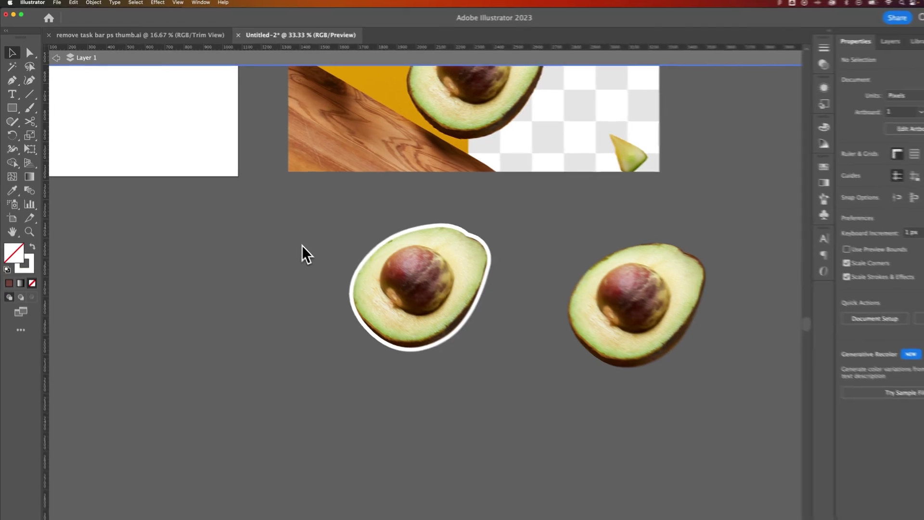
key("super+v")
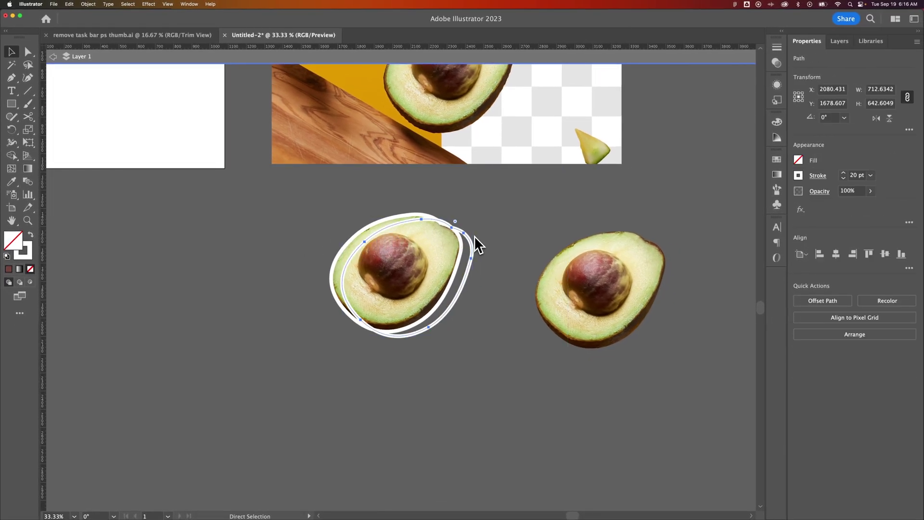
key("super+z")
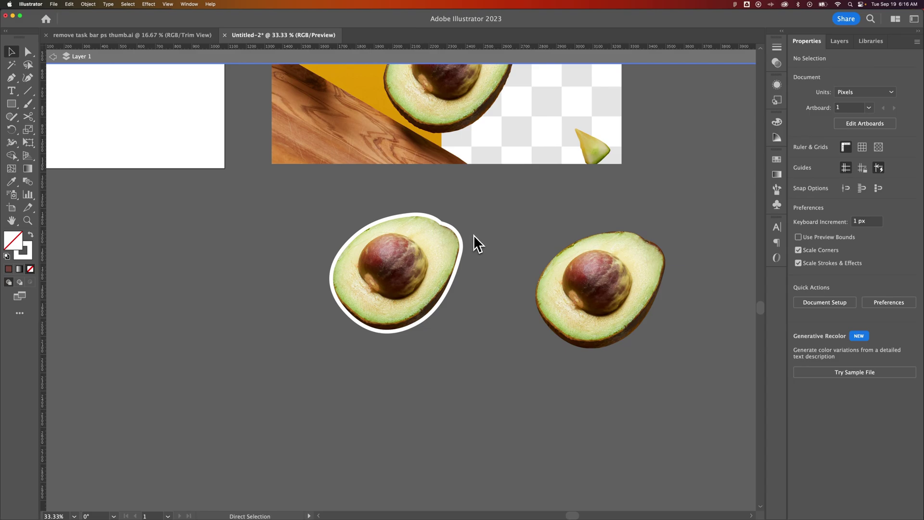
key("super+equal")
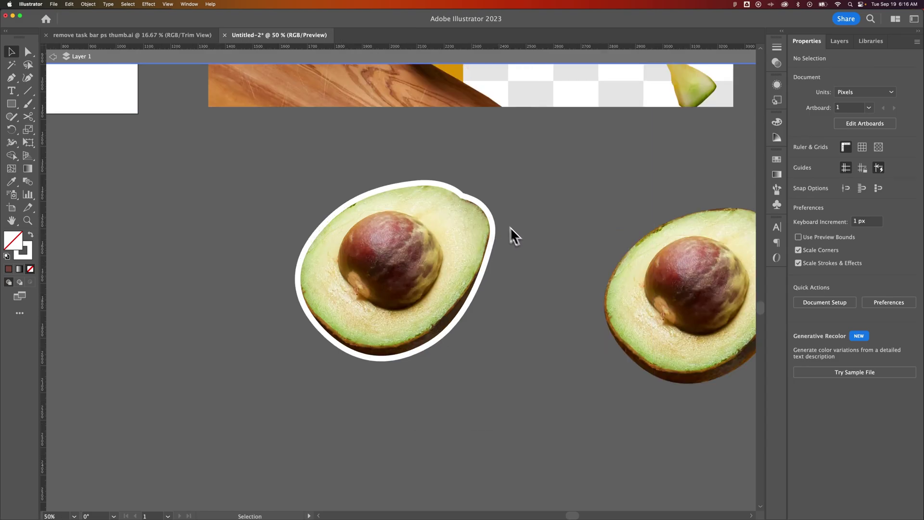
Set the clip group's stroke weight to 0, deselect, and paste the copied outline in front (⌘F).
left_click(483, 208)
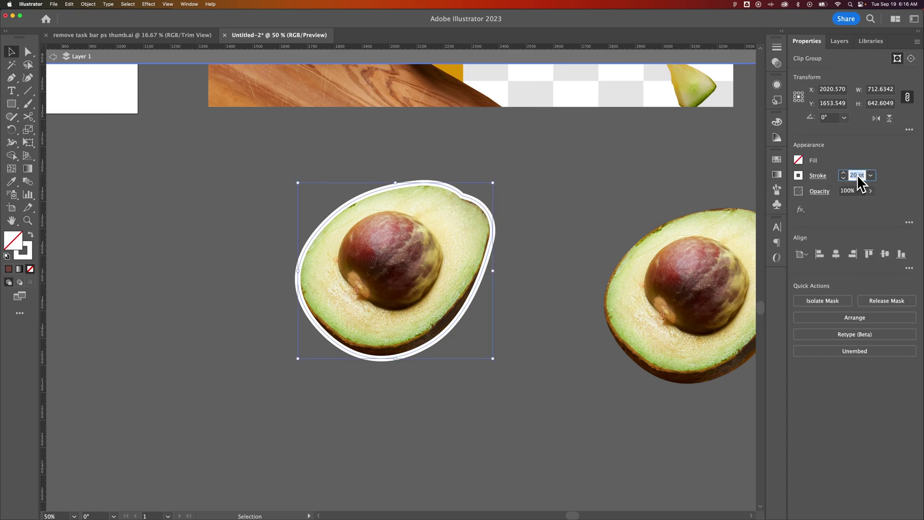
type("0")
key("Return")
left_click(569, 214)
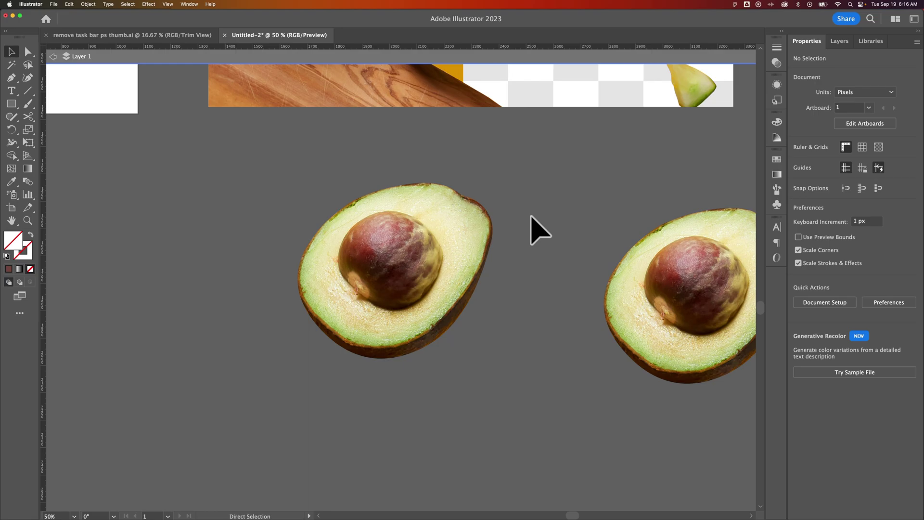
key("super+f")
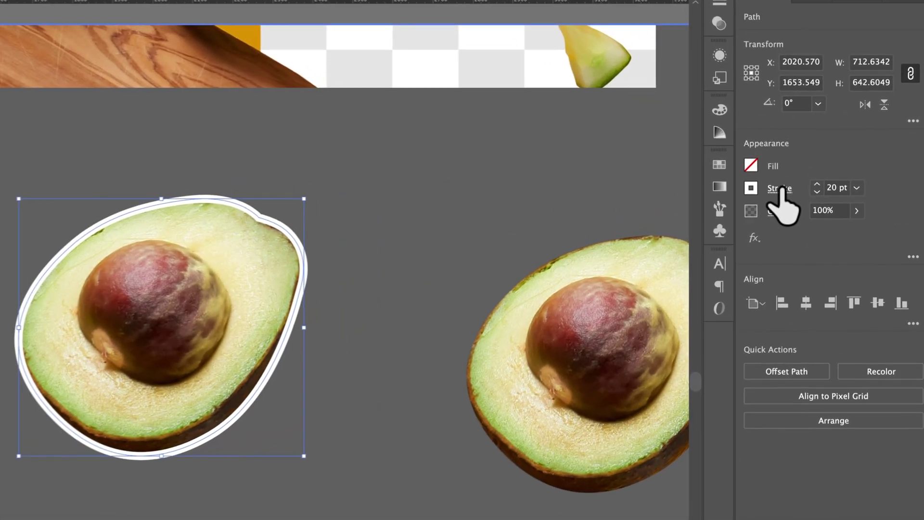
Set the outline's Align Stroke to Outside, briefly trying Center before returning to Outside.
left_click(806, 182)
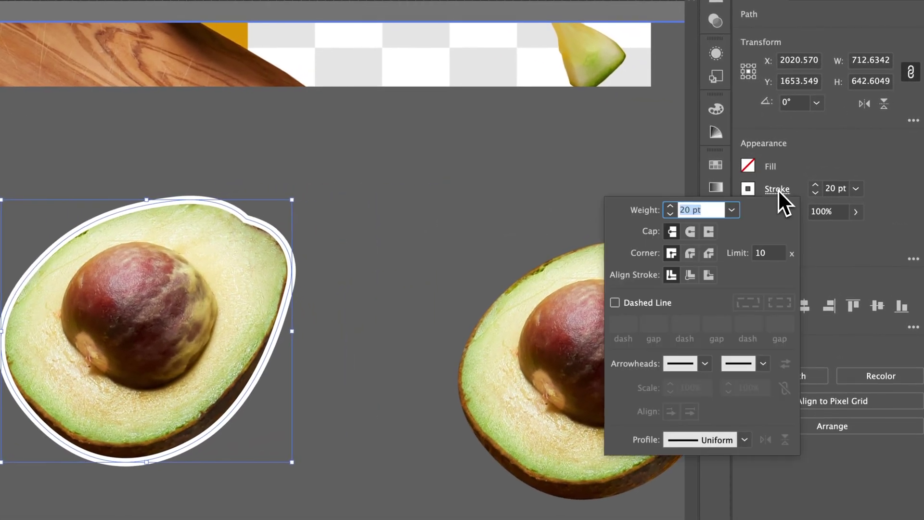
left_click(708, 275)
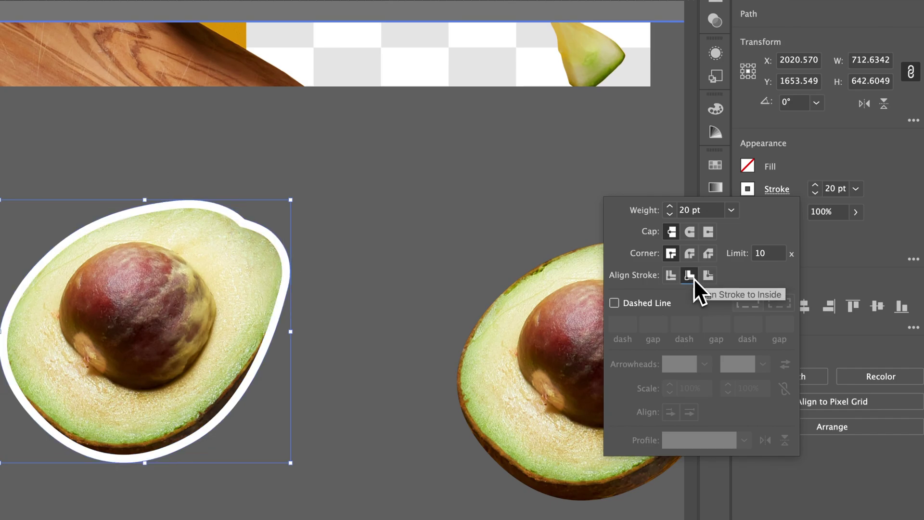
left_click(671, 277)
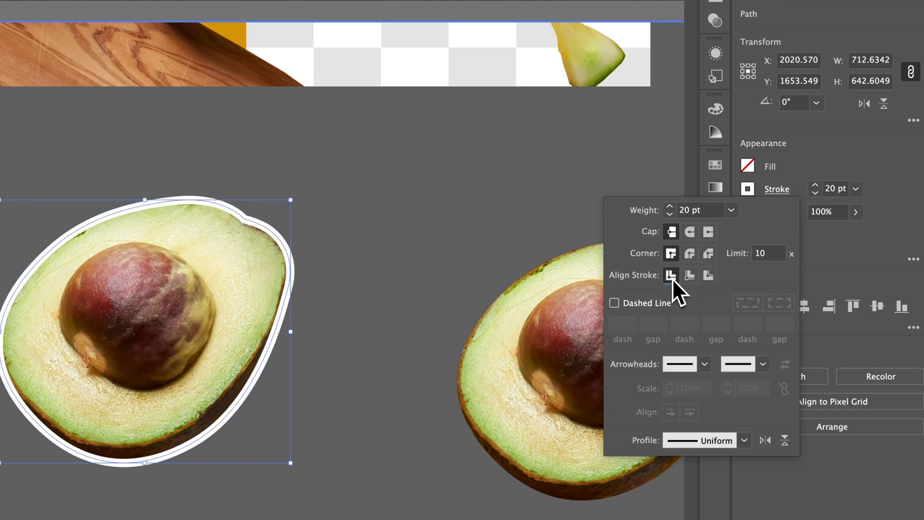
left_click(714, 277)
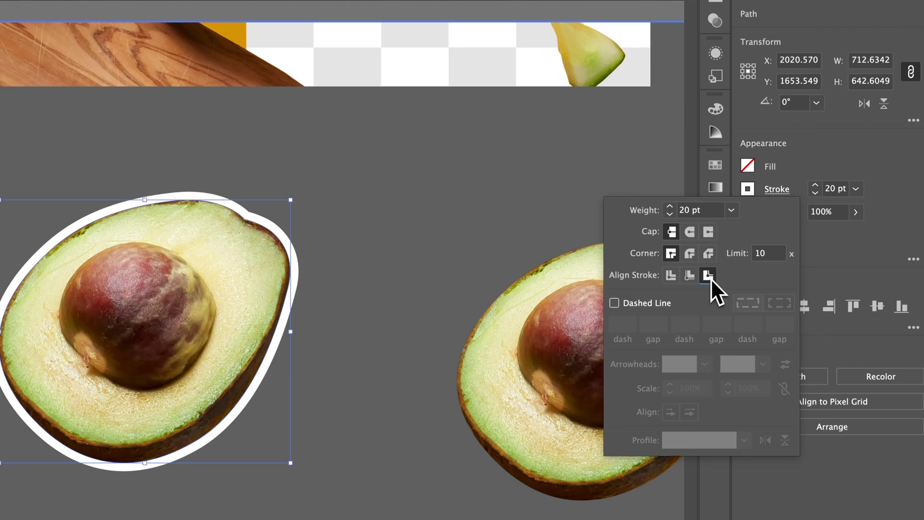
Check the white stroke colour swatches, then undo an accidental move of the avocado photo.
key("Escape")
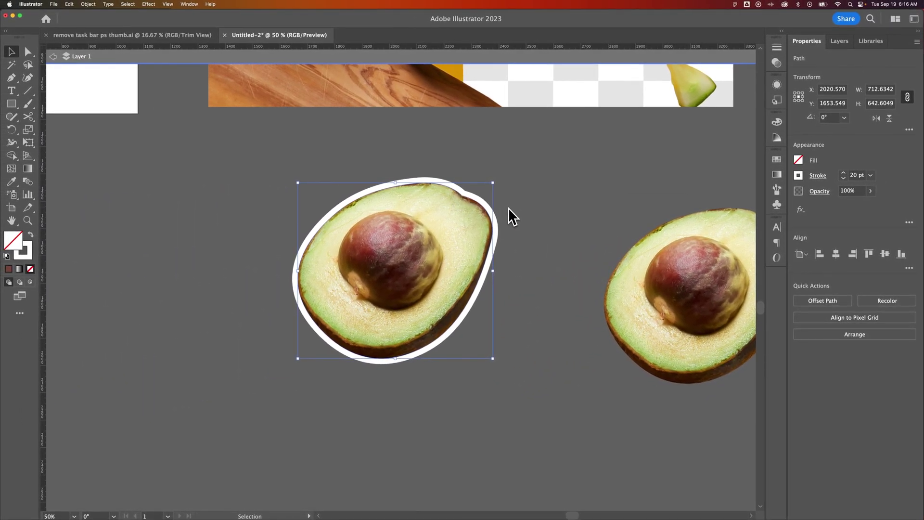
left_click(797, 177)
left_click(527, 205)
left_click_drag(479, 206, 504, 203)
key("super+z")
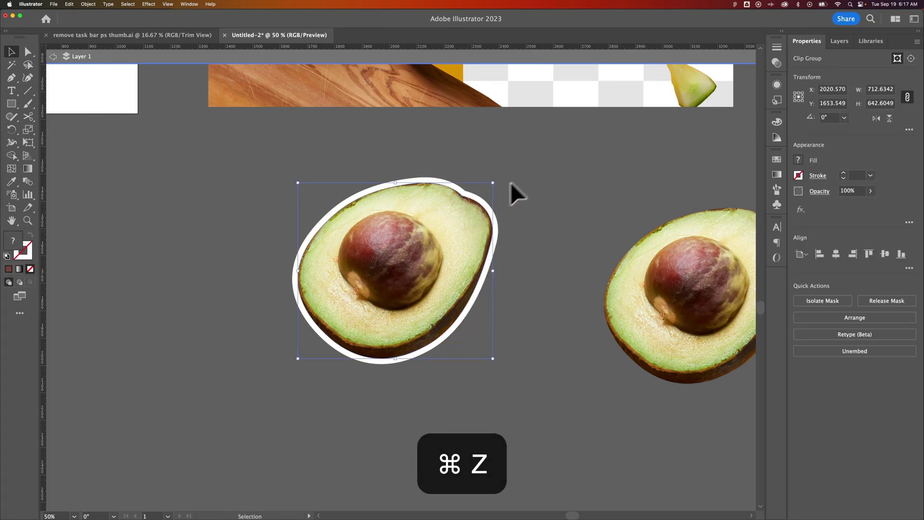
Group the avocado photo with its white outline and reposition the group.
left_click(448, 235, "shift")
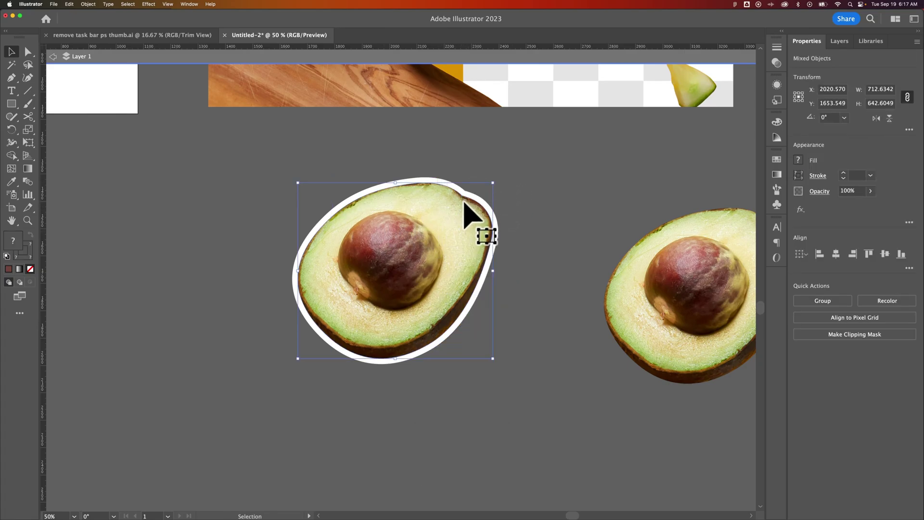
right_click(455, 206)
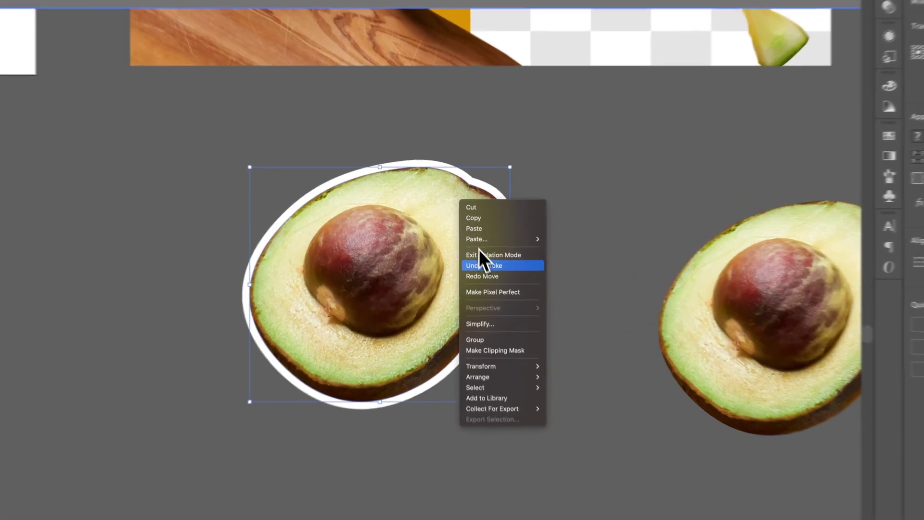
left_click(507, 353)
left_click(582, 252)
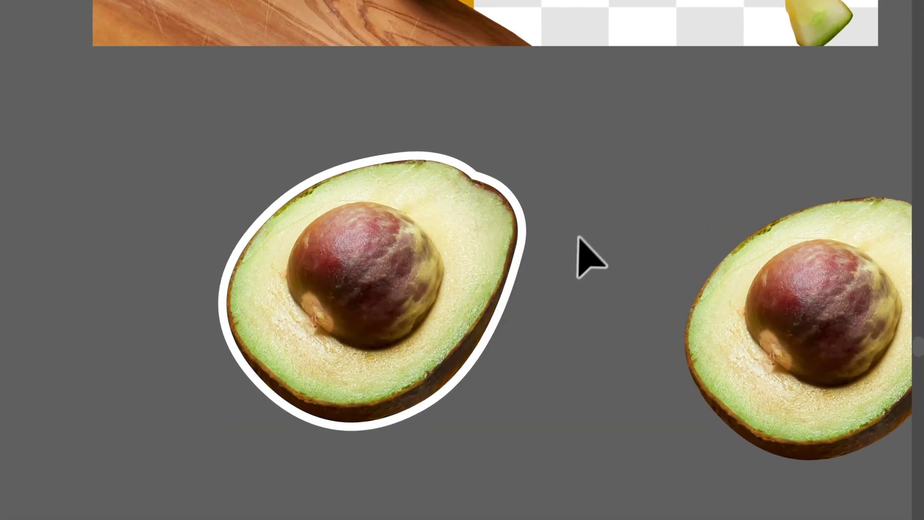
left_click_drag(483, 224, 286, 331)
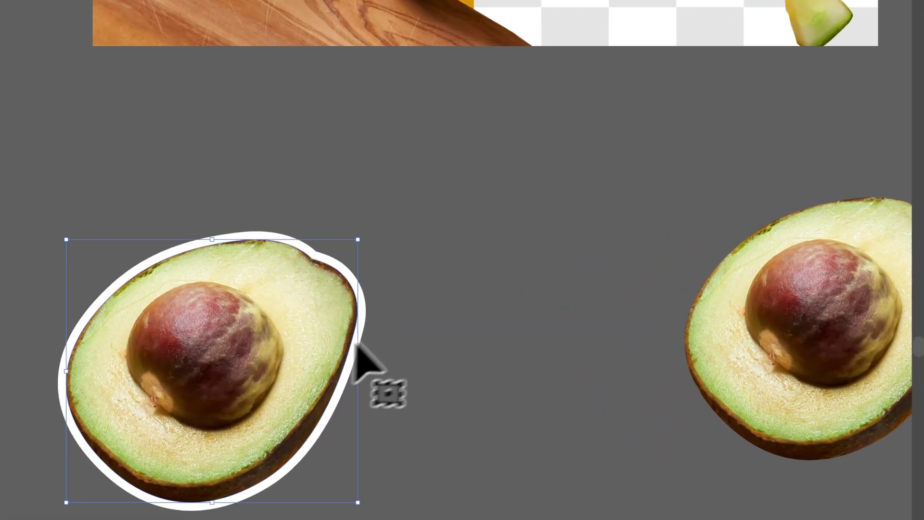
left_click_drag(283, 367, 337, 303)
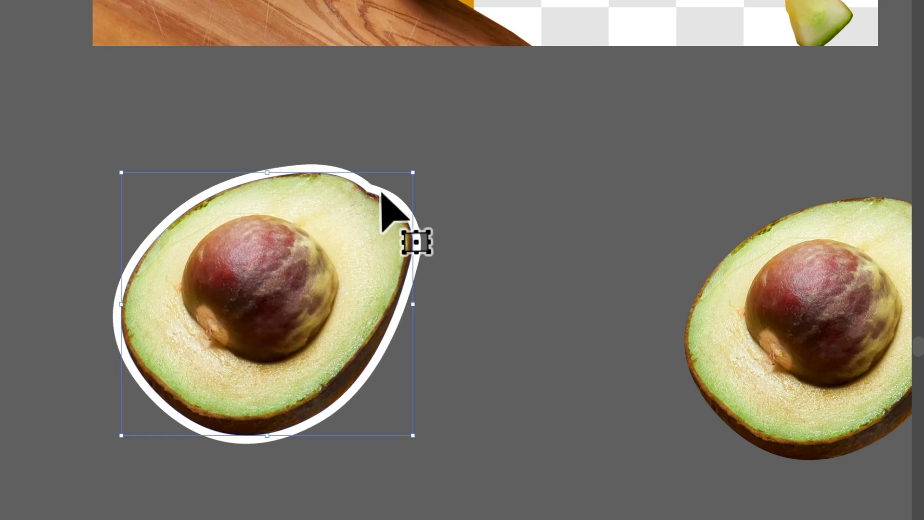
Inspect the avocado group in isolation, then zoom out to 33.33% and pan slightly.
double_click(354, 207)
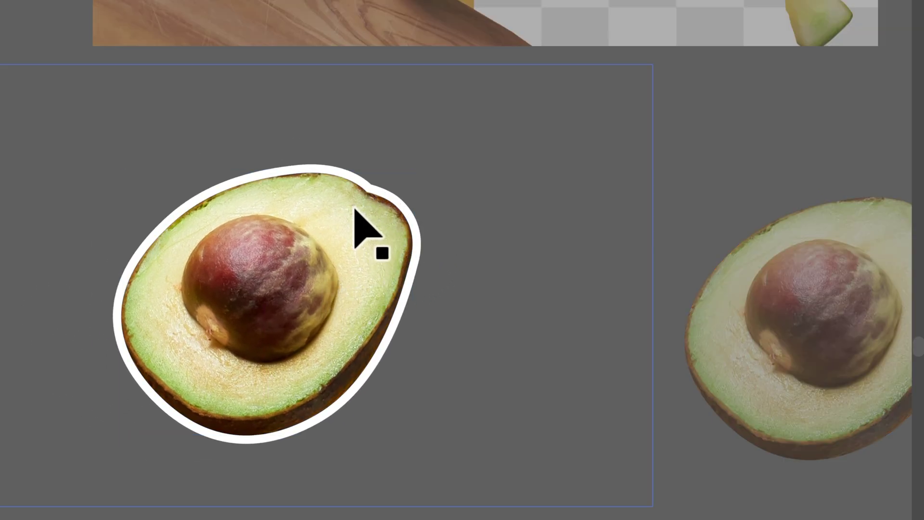
left_click(373, 207)
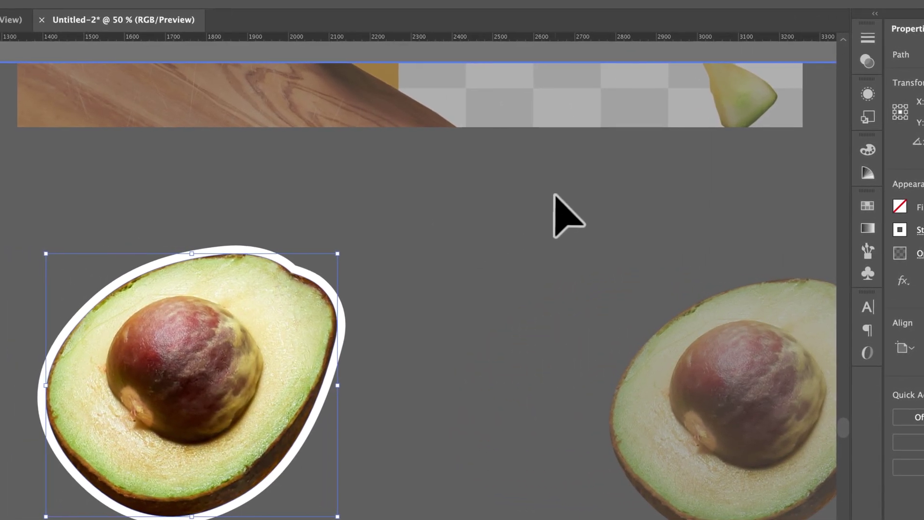
left_click(553, 193)
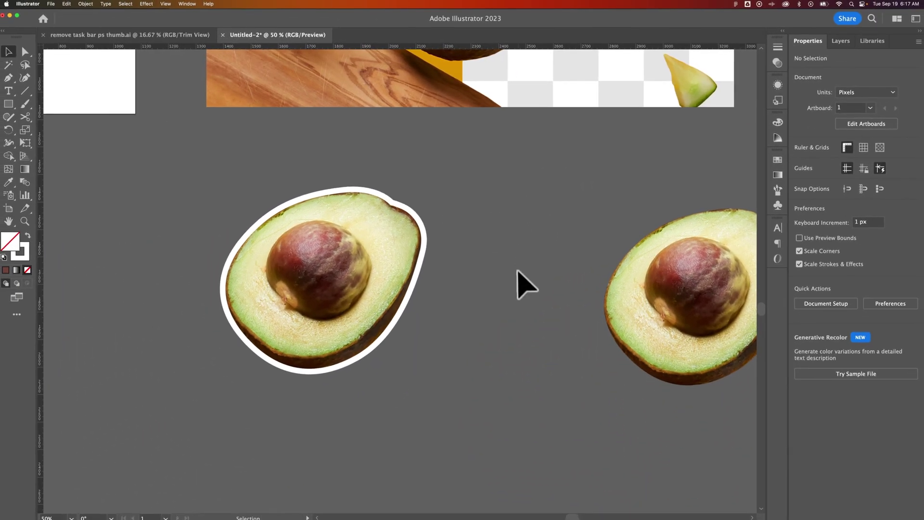
key("super+minus")
left_click_drag(490, 270, 458, 273)
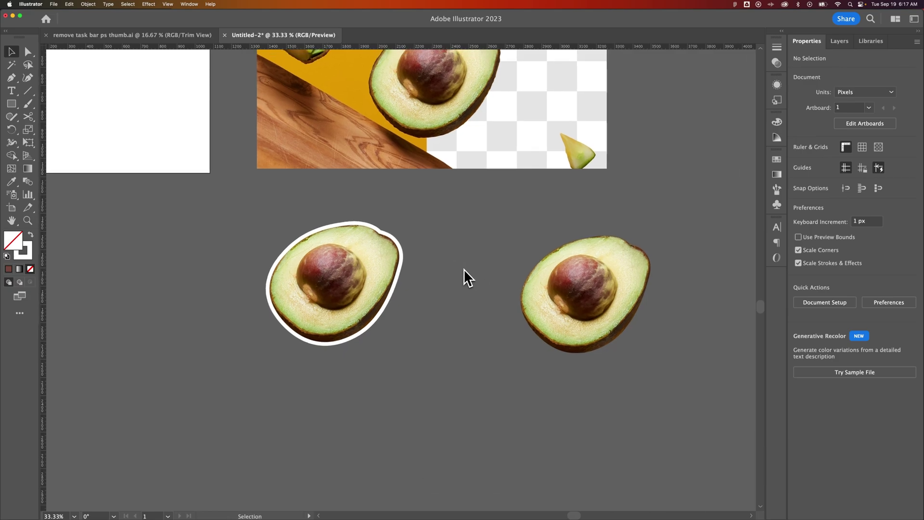
Move the plain right avocado image into place and Option-drag a copy further right.
key("super+equal")
left_click_drag(621, 289, 410, 251)
left_click(435, 260)
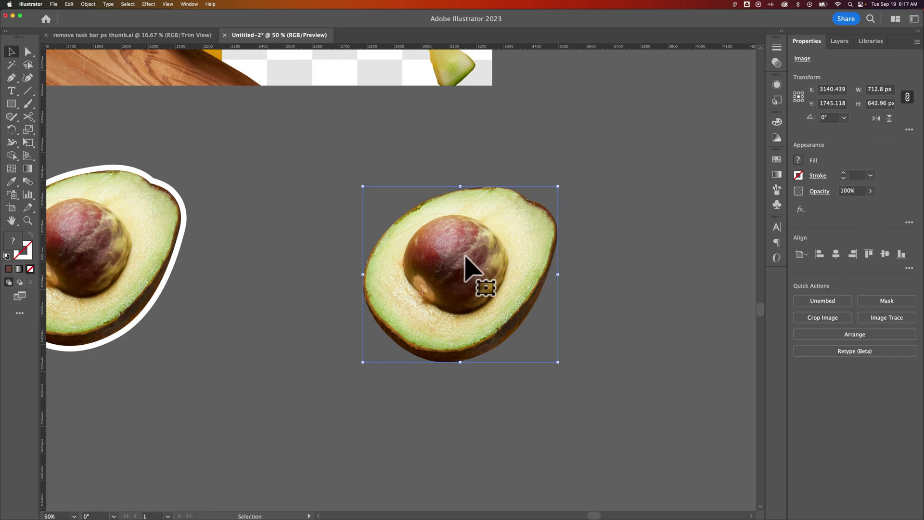
left_click_drag(465, 258, 502, 221)
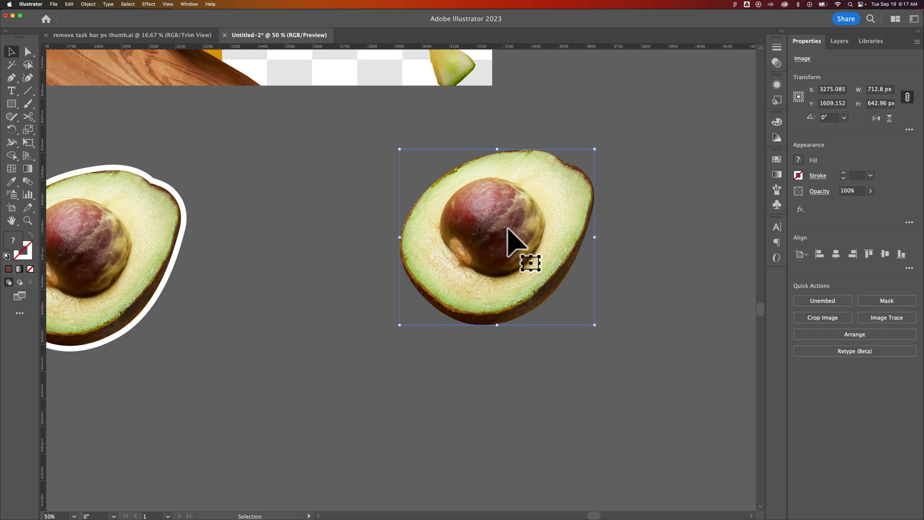
left_click_drag(528, 227, 468, 230)
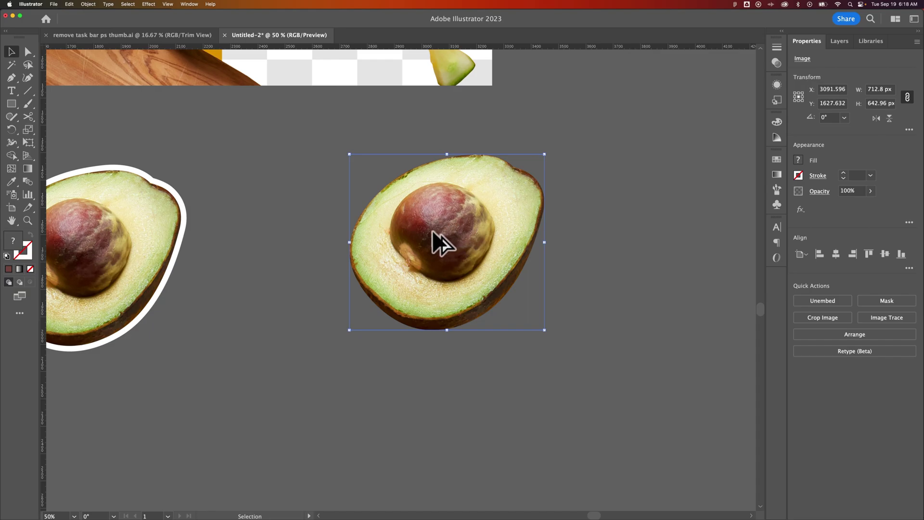
left_click_drag(432, 231, 469, 259)
key("space")
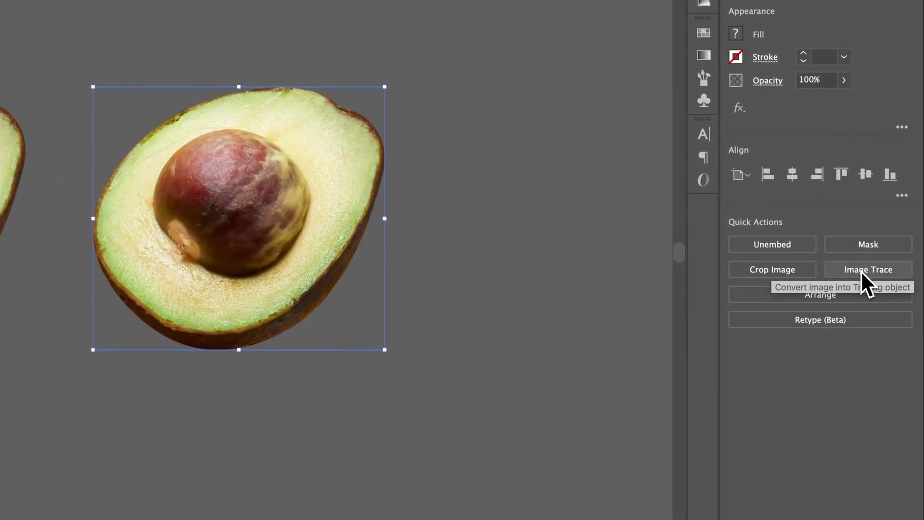
Image Trace the copy with the Black and White Logo preset, confirming the large-image warning.
left_click(861, 270)
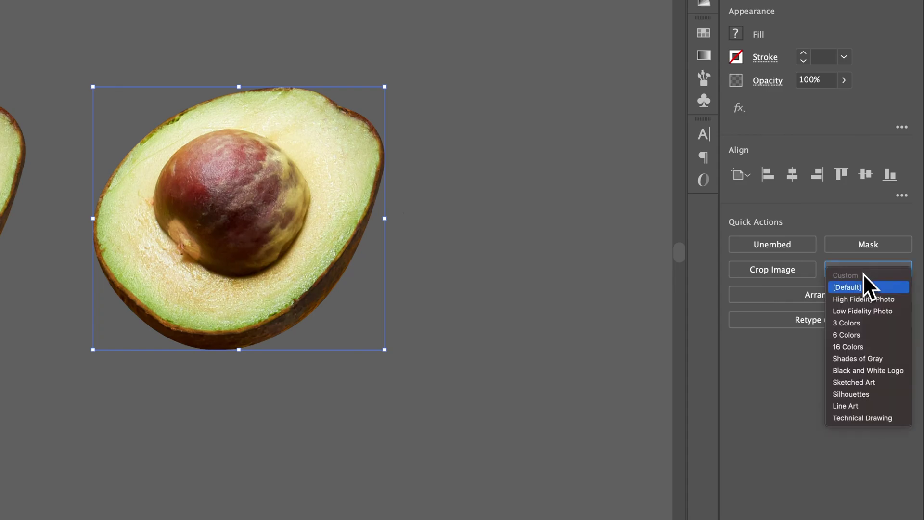
left_click(870, 371)
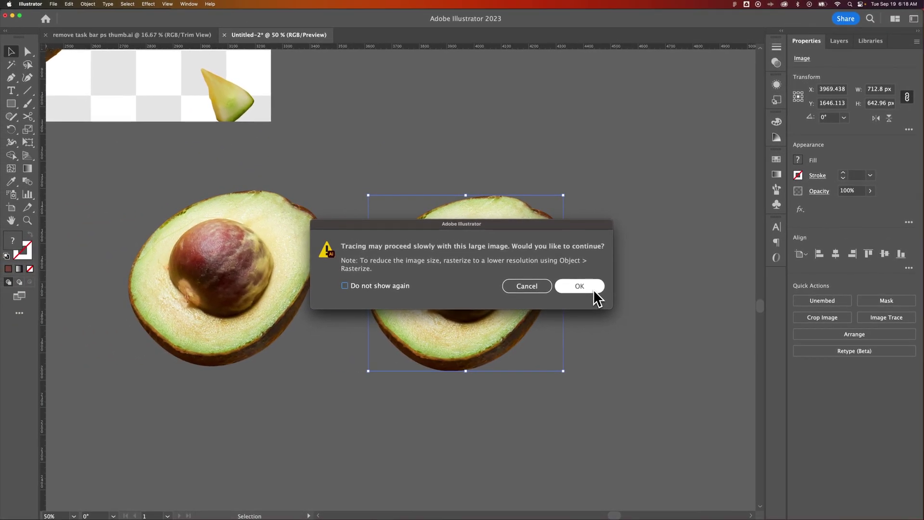
left_click(594, 290)
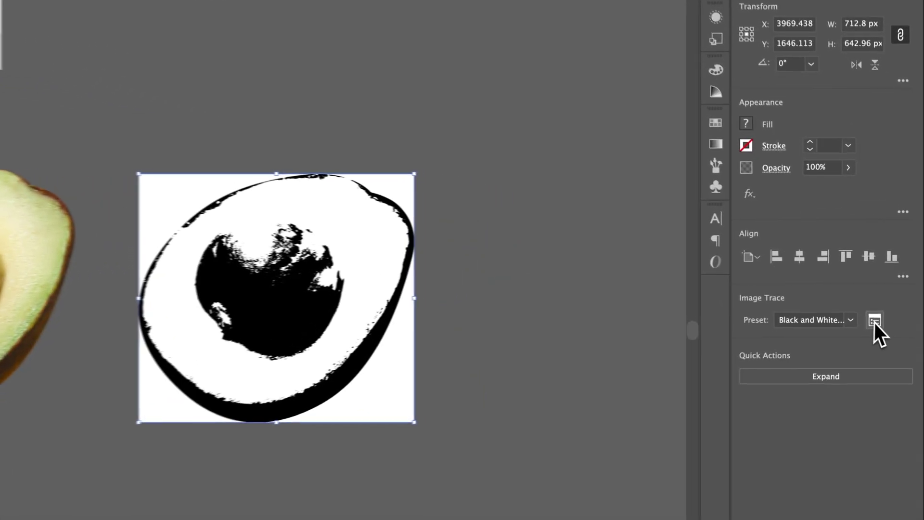
Retrace the avocado copy with the High Fidelity Photo preset, Abutting method and white ignored.
left_click(875, 321)
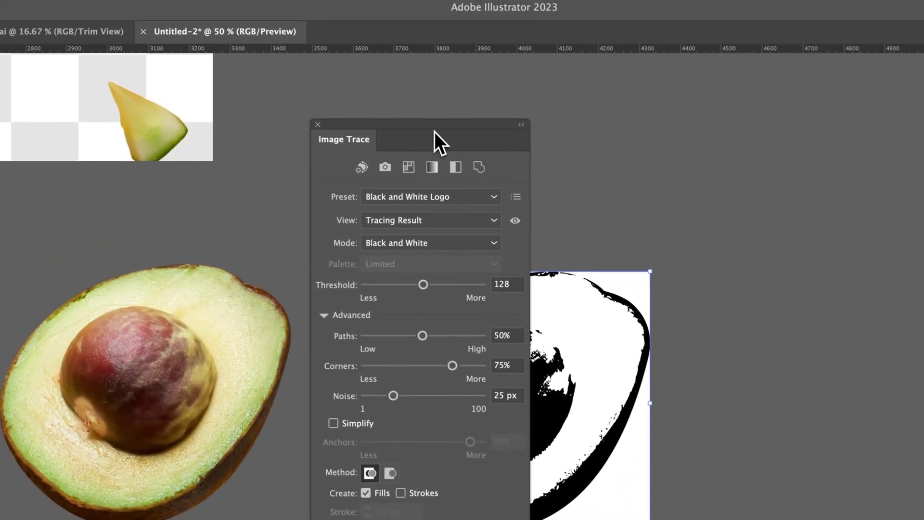
left_click_drag(172, 39, 95, 36)
left_click_drag(361, 138, 246, 137)
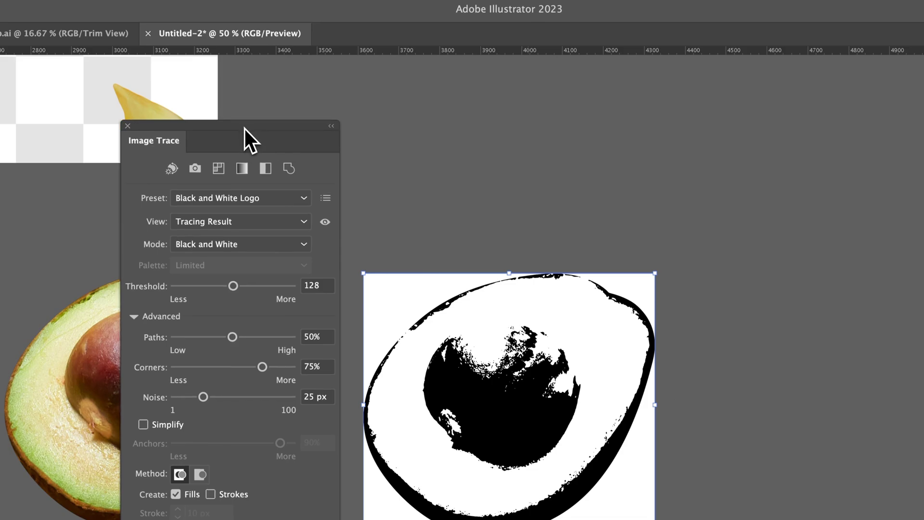
left_click(213, 198)
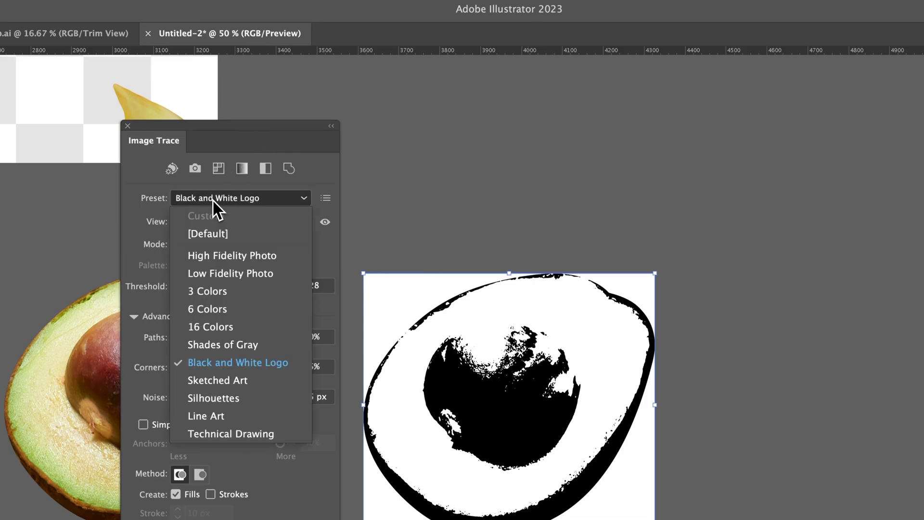
left_click(220, 255)
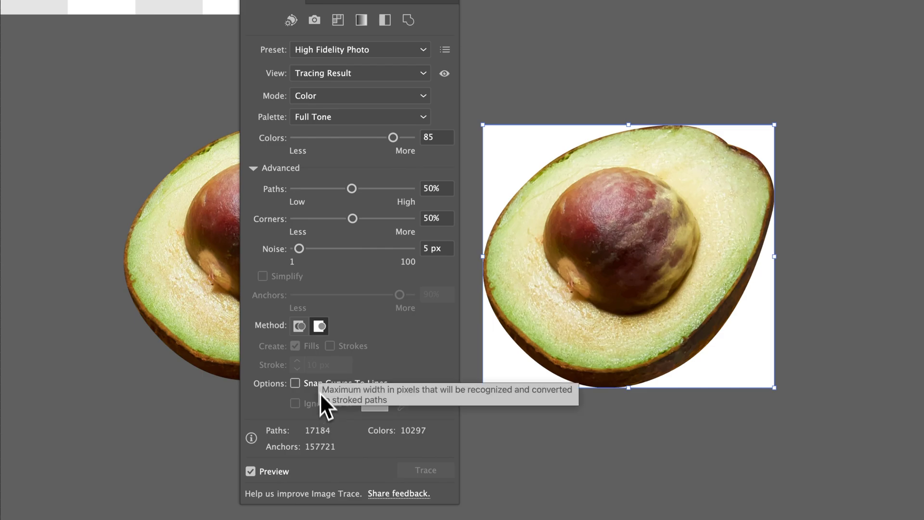
left_click(296, 327)
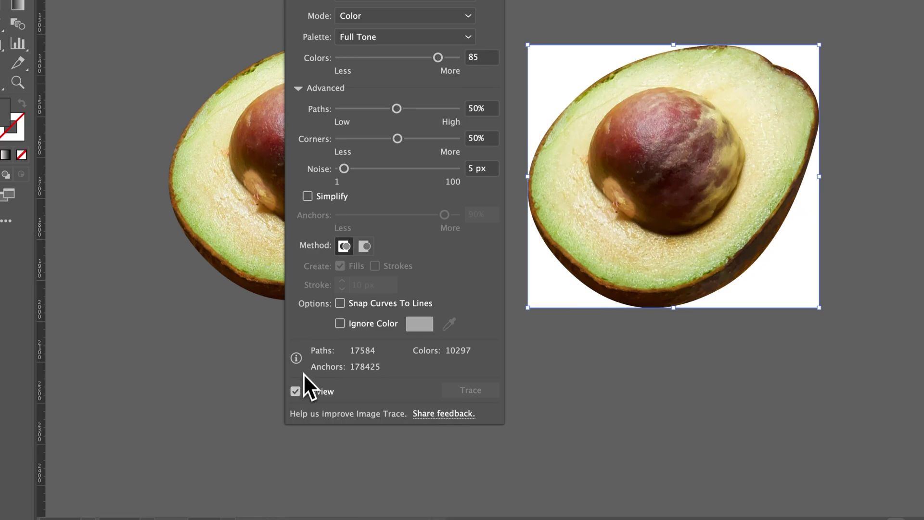
left_click(340, 324)
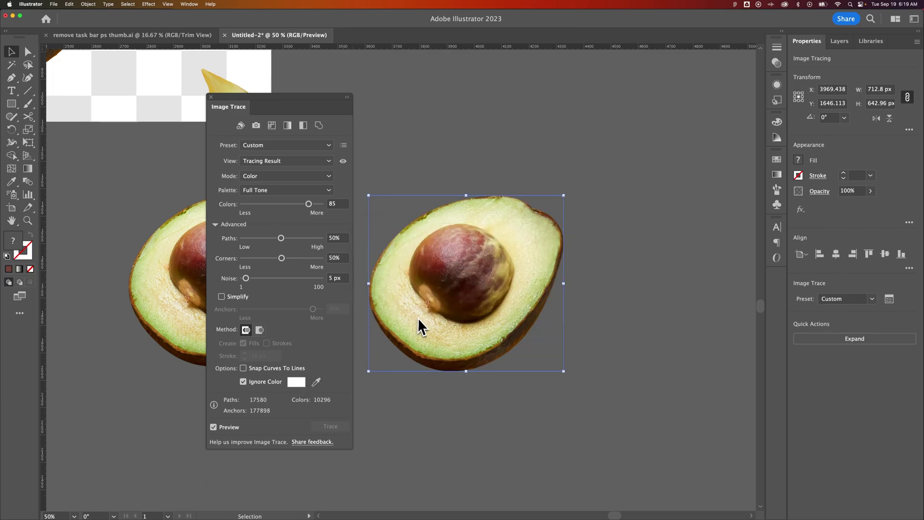
Expand the trace and unite all its paths into one brown silhouette with Pathfinder Unite.
left_click(210, 98)
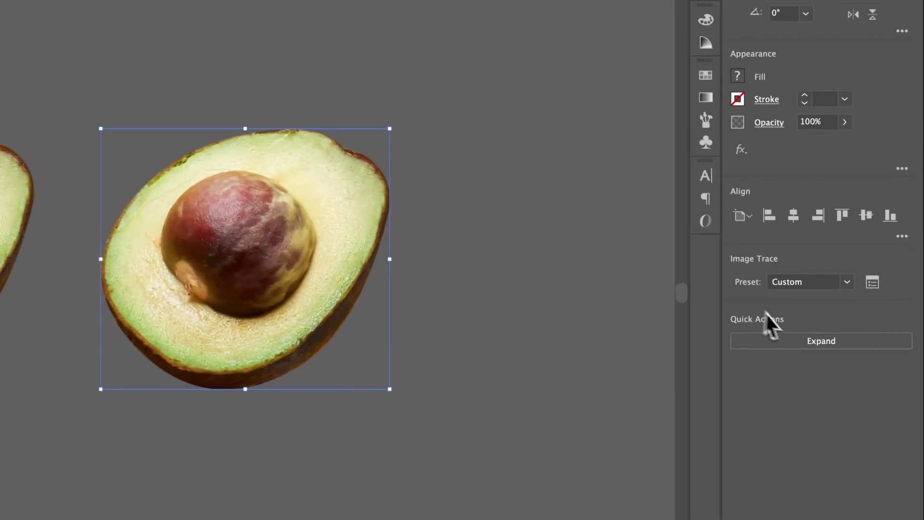
left_click(819, 342)
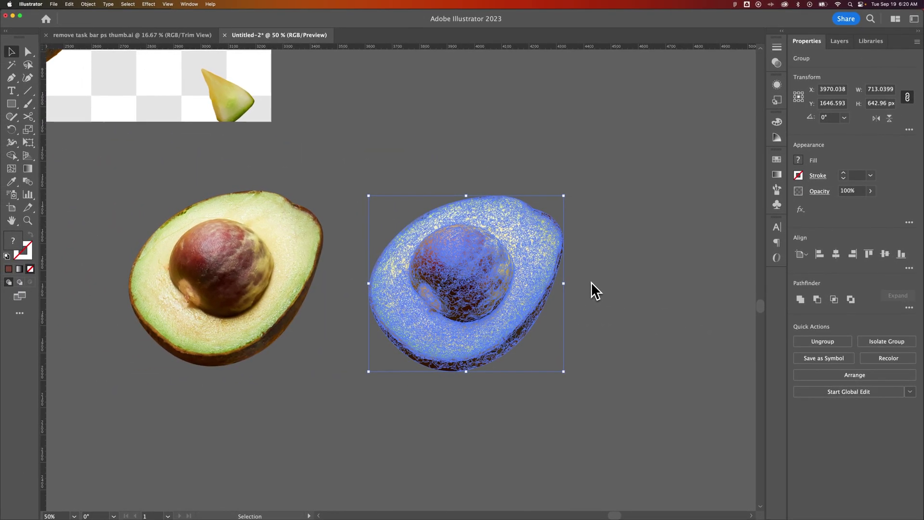
key("super+equal")
key("super+equal")
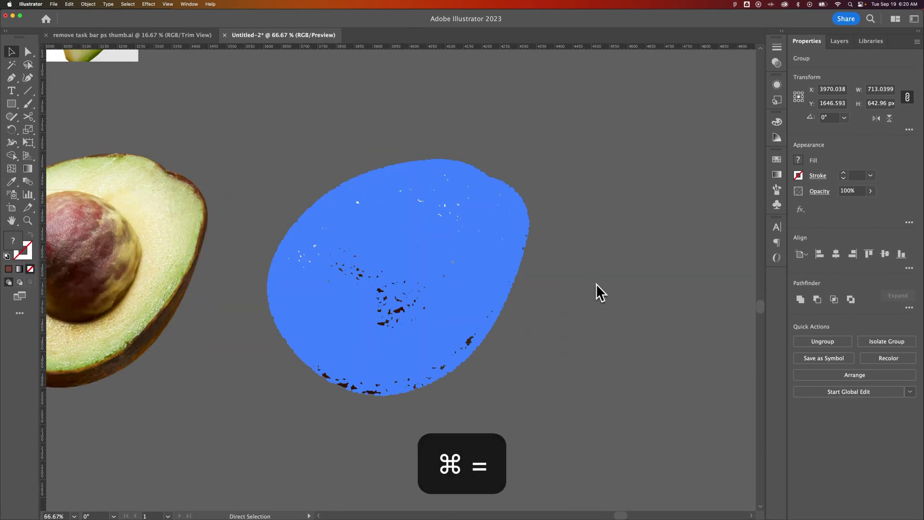
left_click(640, 242)
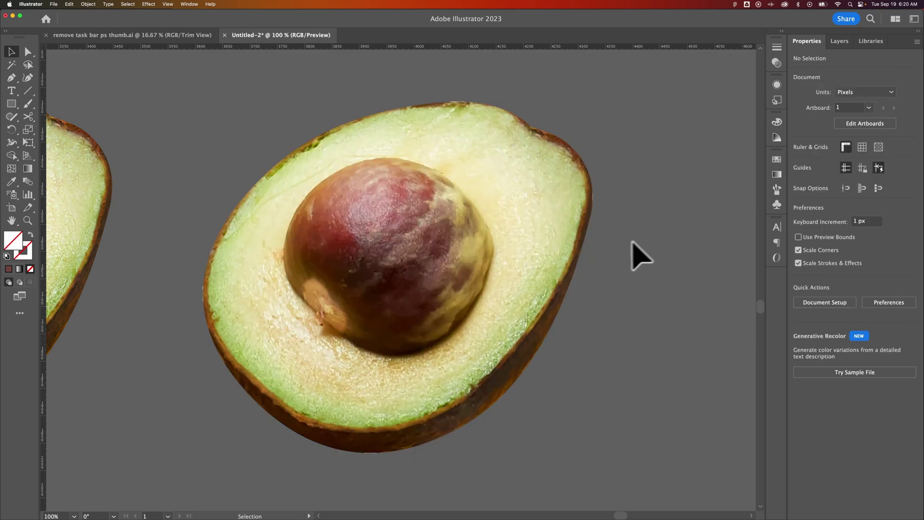
left_click(538, 247)
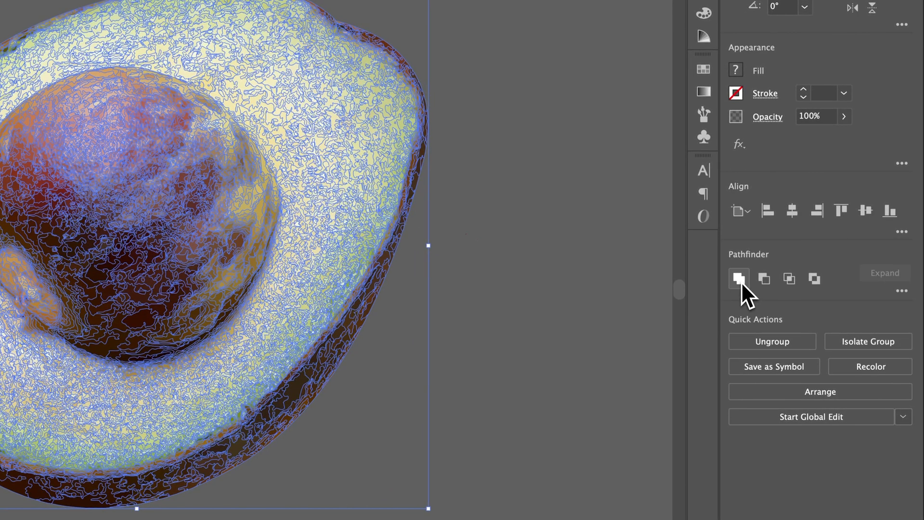
left_click(743, 283)
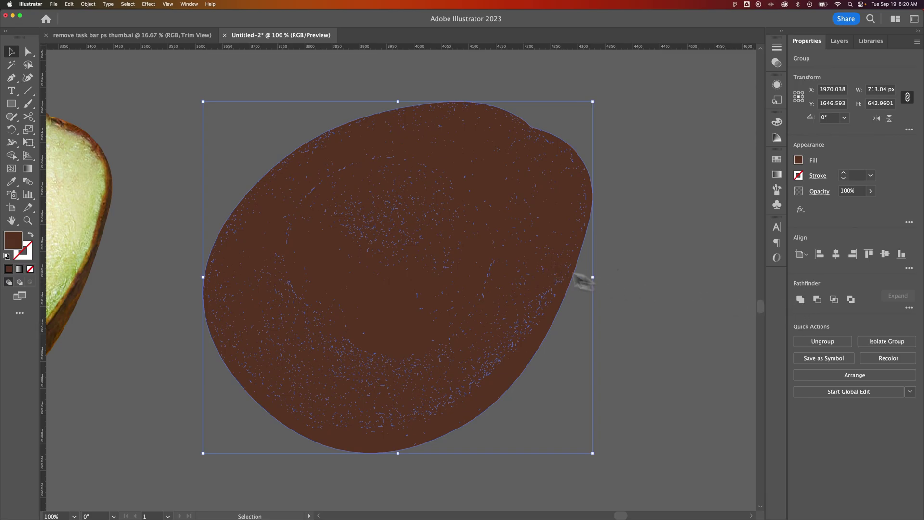
left_click(638, 211)
Zoom in to inspect the lower-right edge of the merged brown shape.
left_click(579, 172)
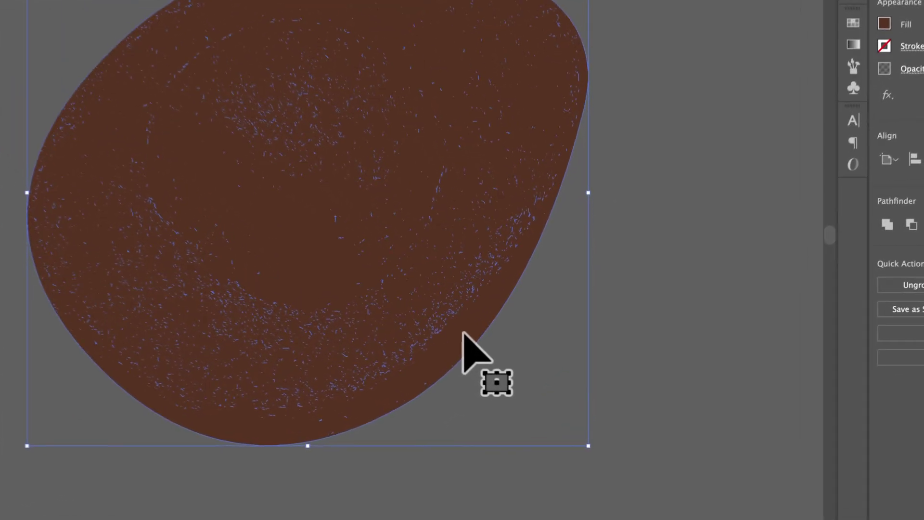
left_click(462, 324)
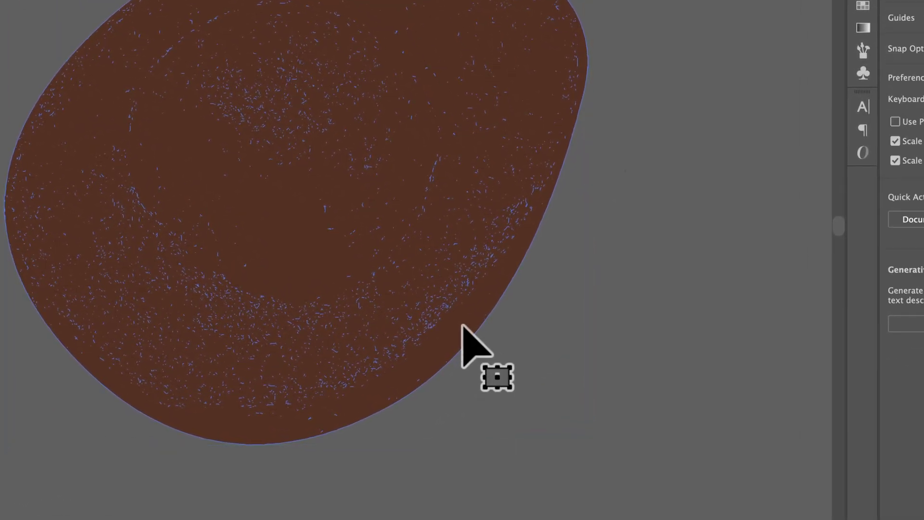
left_click(467, 345)
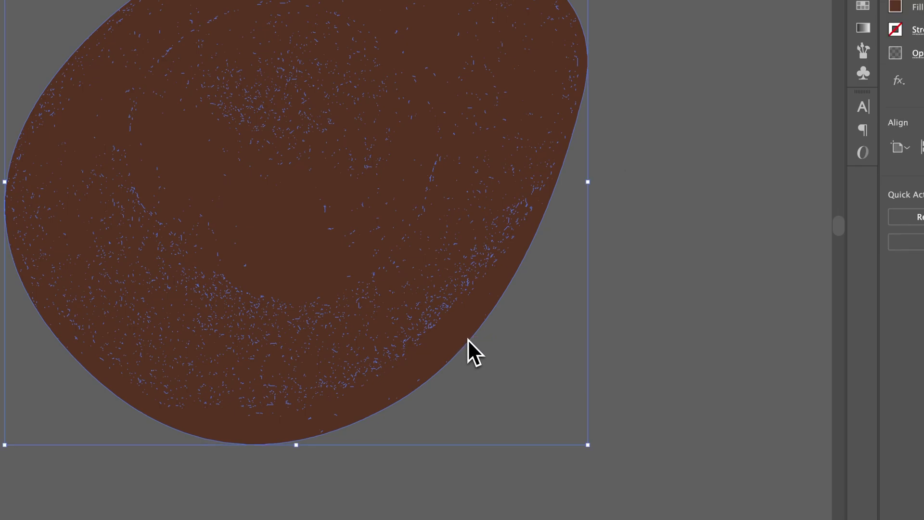
key("z")
left_click_drag(470, 340, 601, 316)
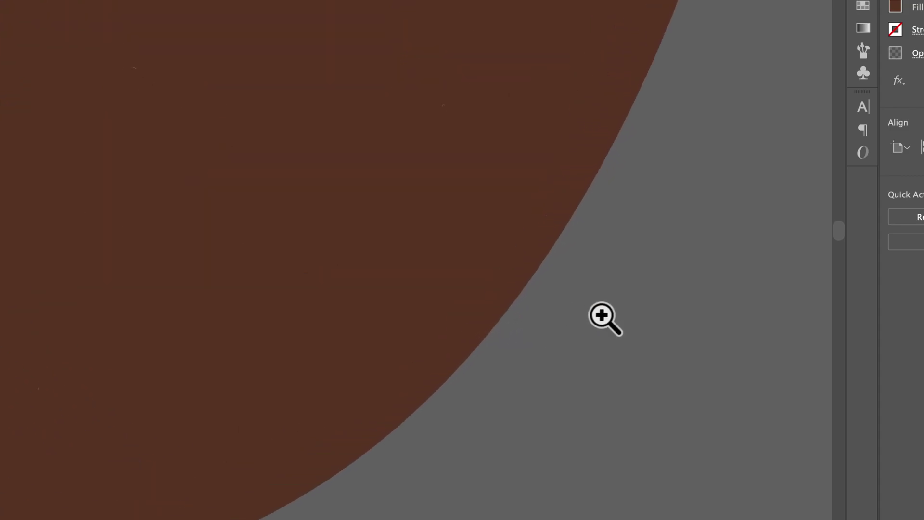
key("v")
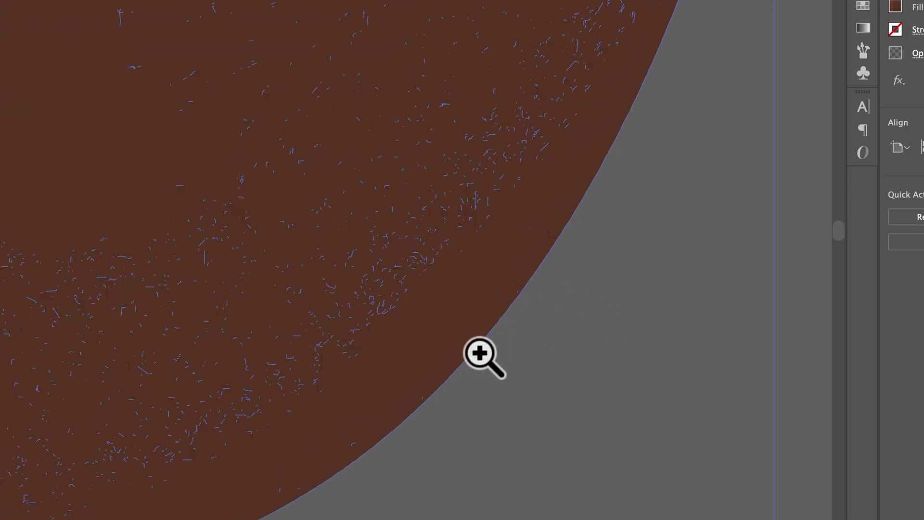
left_click(528, 343)
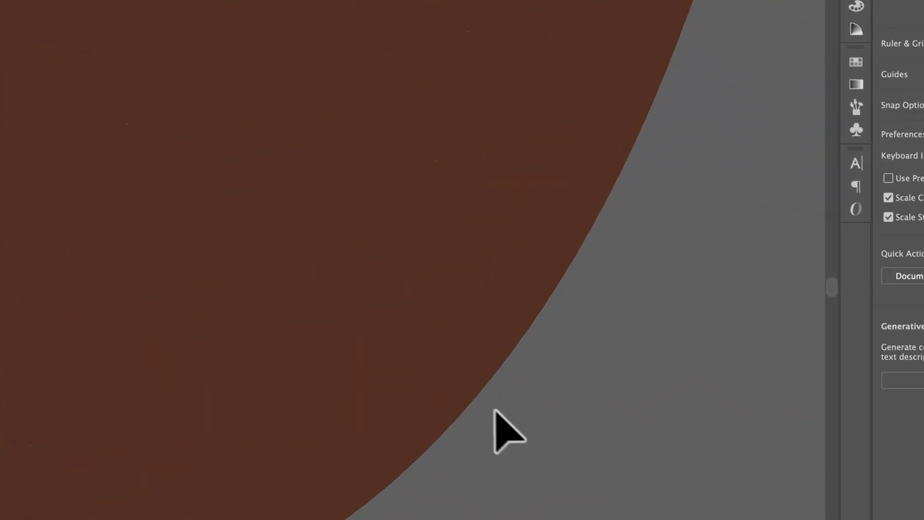
Copy the brown silhouette and exit isolation mode back to Layer 1.
left_click(476, 398)
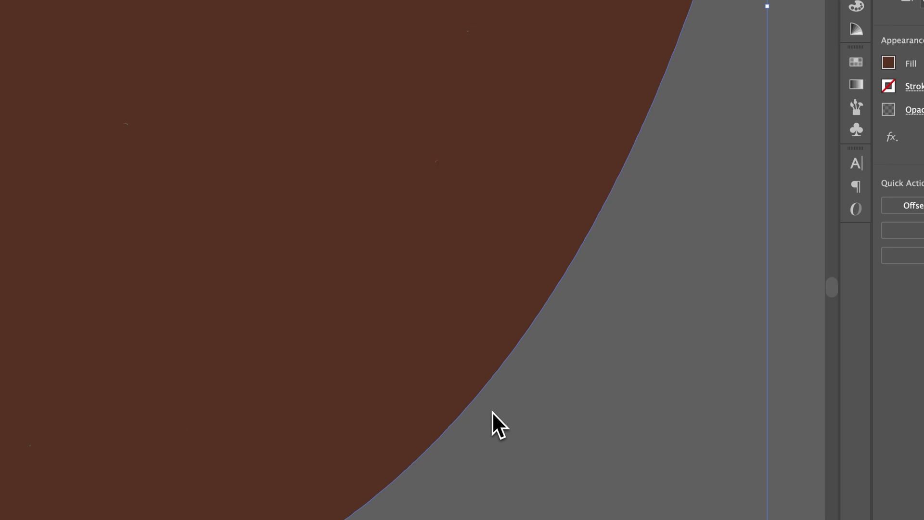
key("super+c")
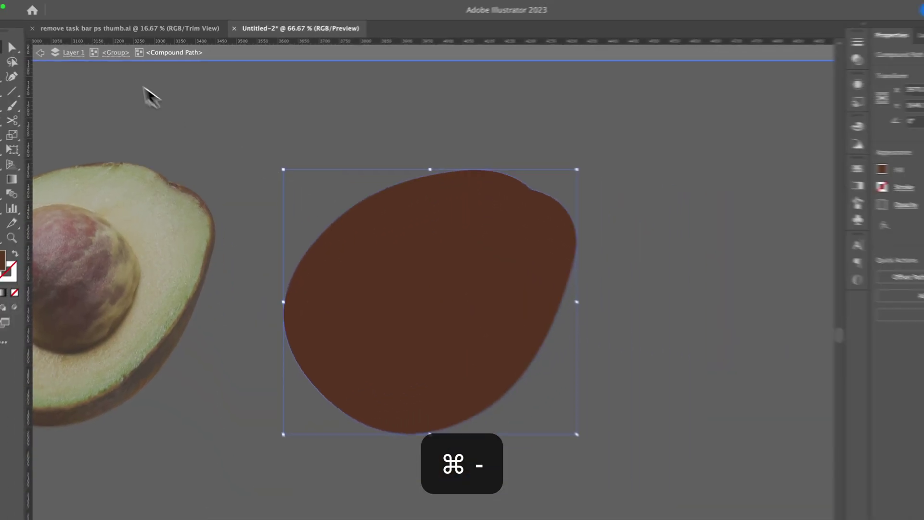
left_click(83, 55)
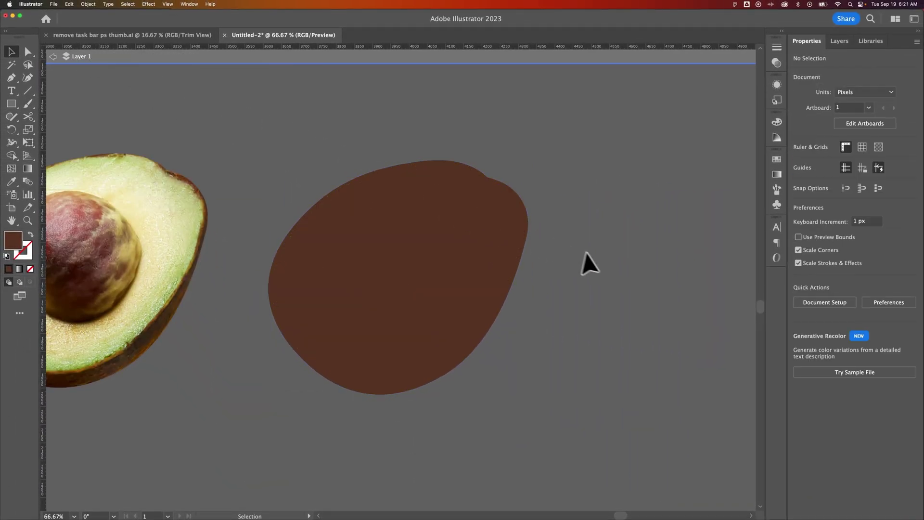
Paste a copy of the brown shape into the empty space below the avocado.
key("space")
left_click_drag(332, 391, 426, 132)
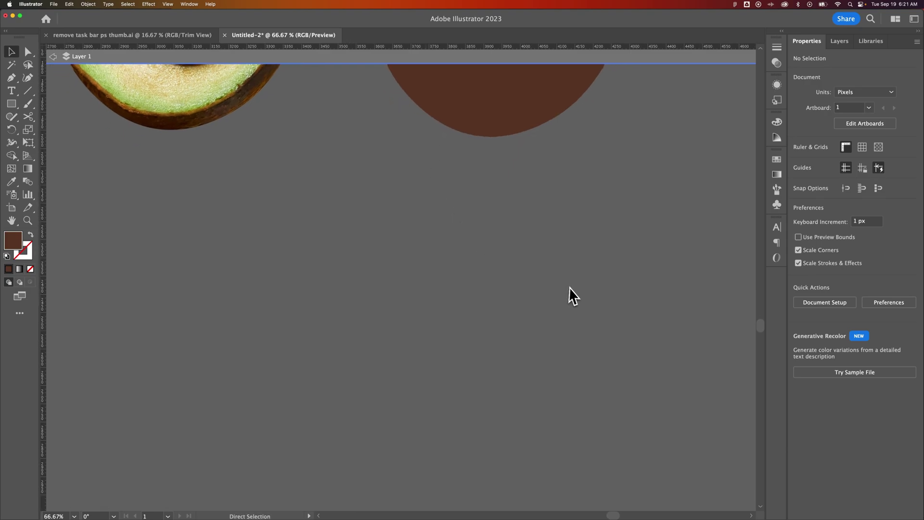
key("super+v")
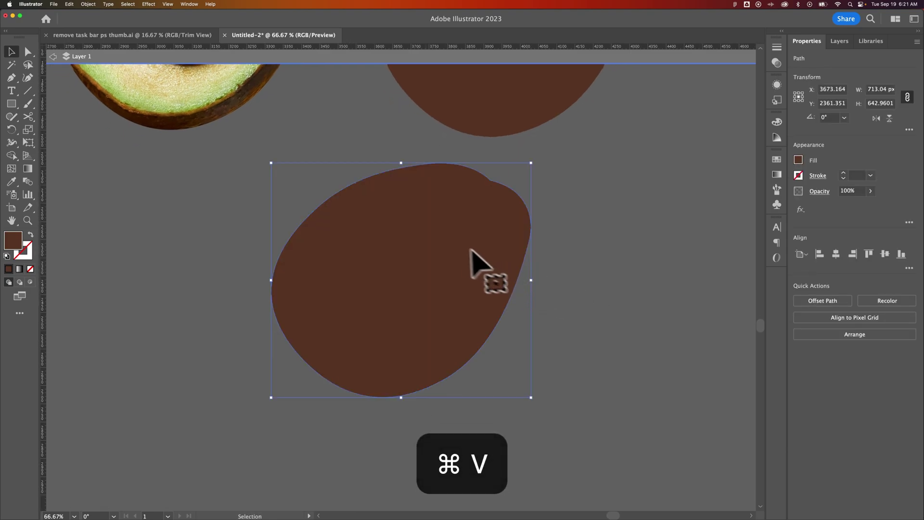
left_click_drag(468, 229, 466, 263)
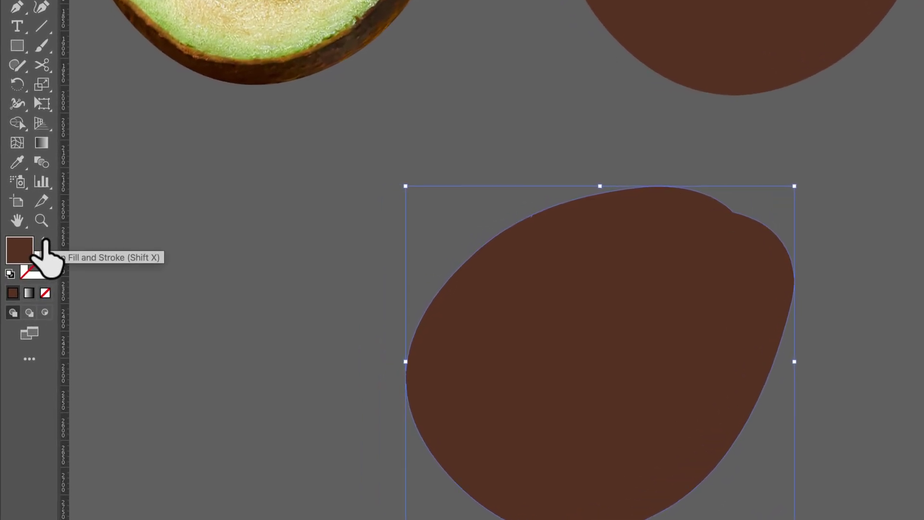
Swap the copy's fill to stroke and set the stroke weight to 20 pt.
left_click(44, 241)
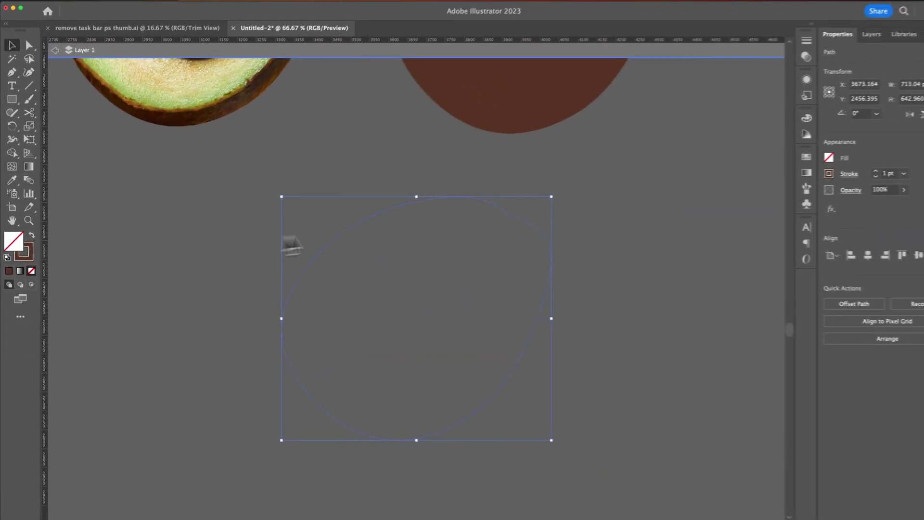
left_click(855, 175)
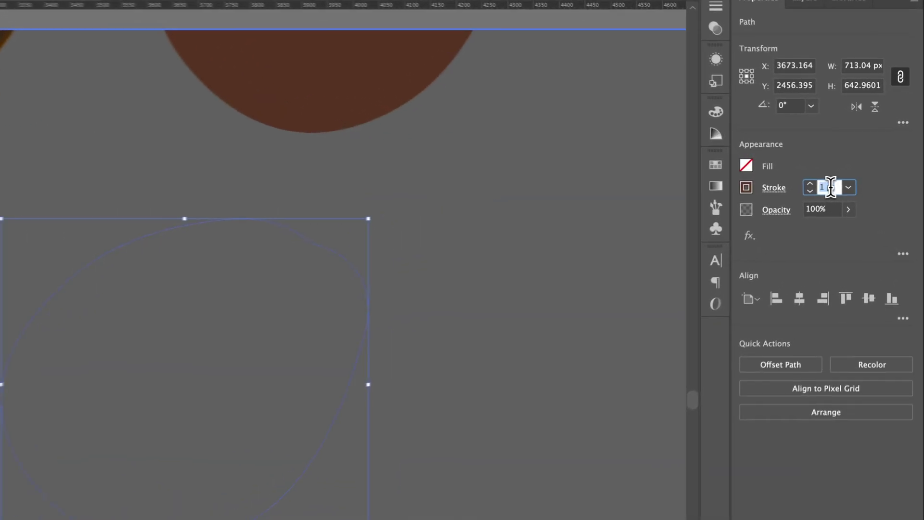
type("20")
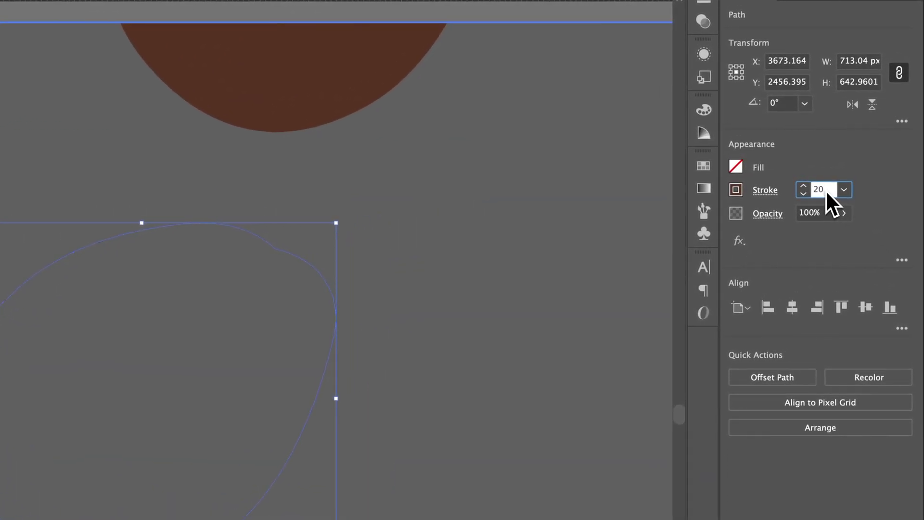
key("Return")
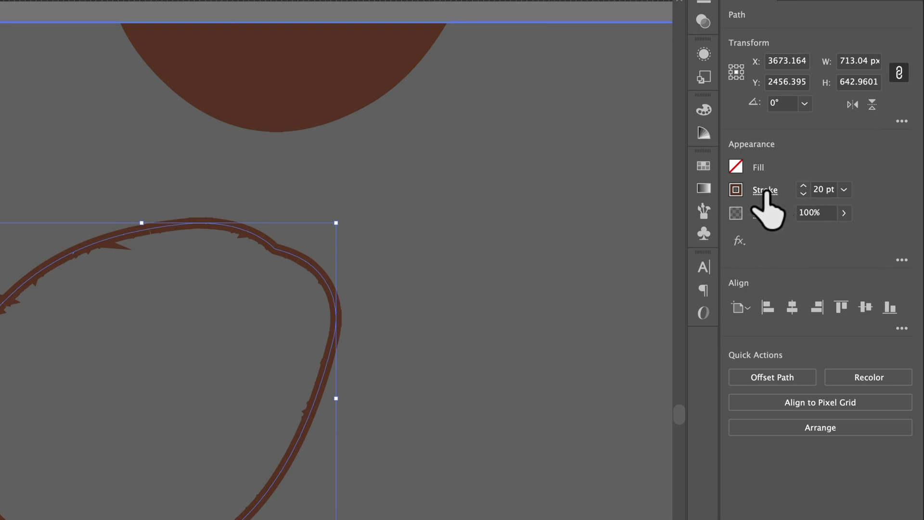
Set the outline stroke to Round Join corners and Align Stroke to Outside.
left_click(765, 190)
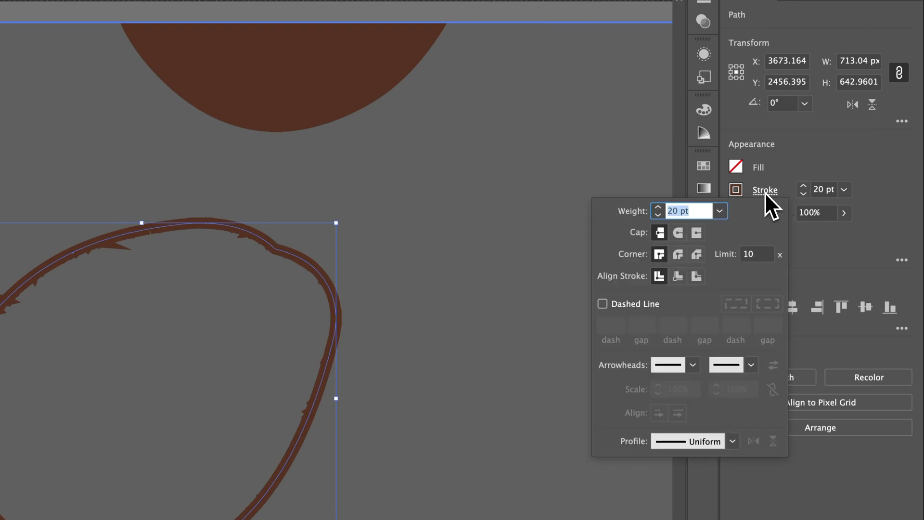
left_click(677, 255)
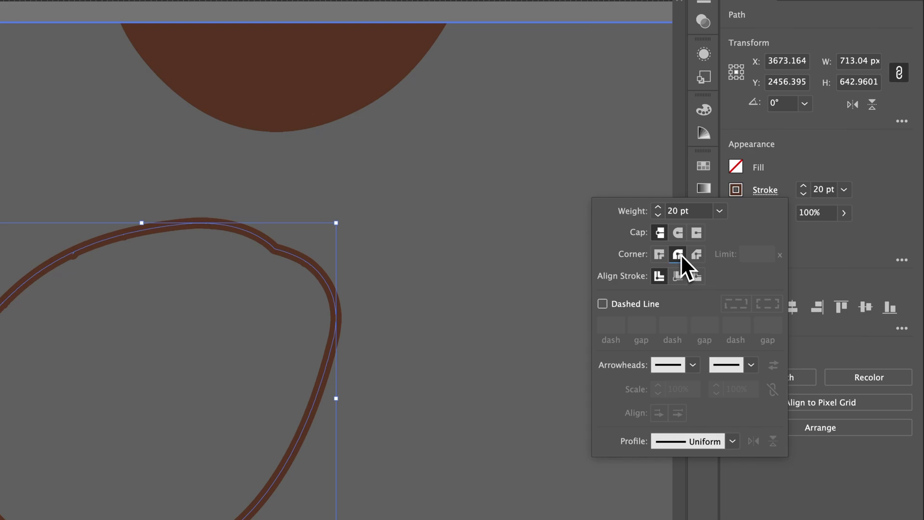
left_click(696, 276)
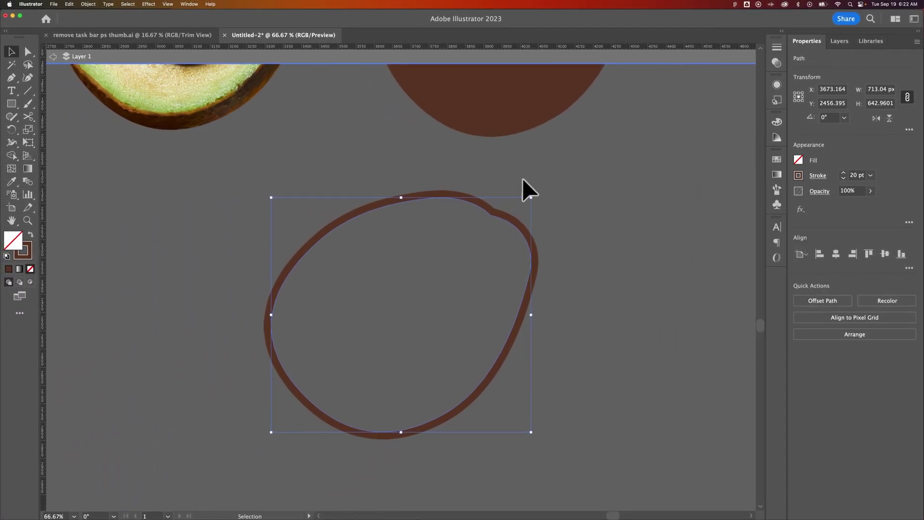
Move the avocado photo next to the brown outline and select both objects.
left_click(524, 190)
key("super+minus")
key("super+minus")
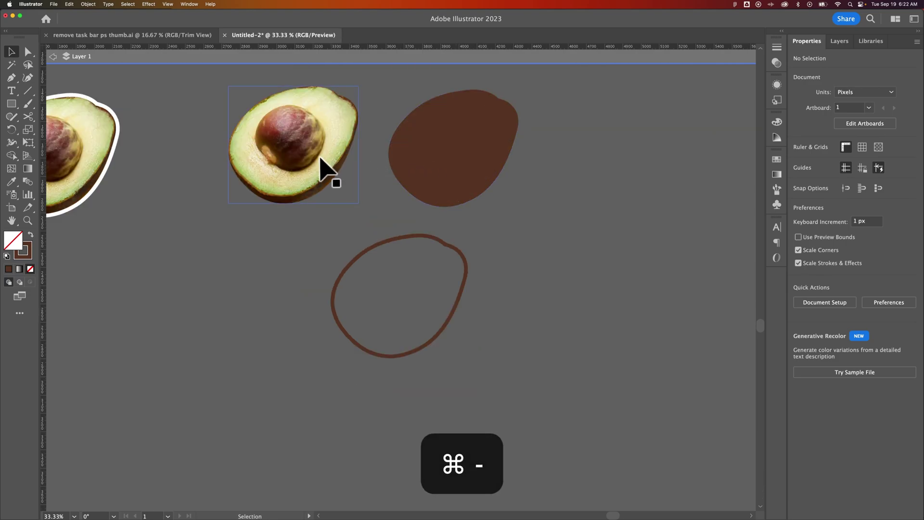
left_click(317, 163)
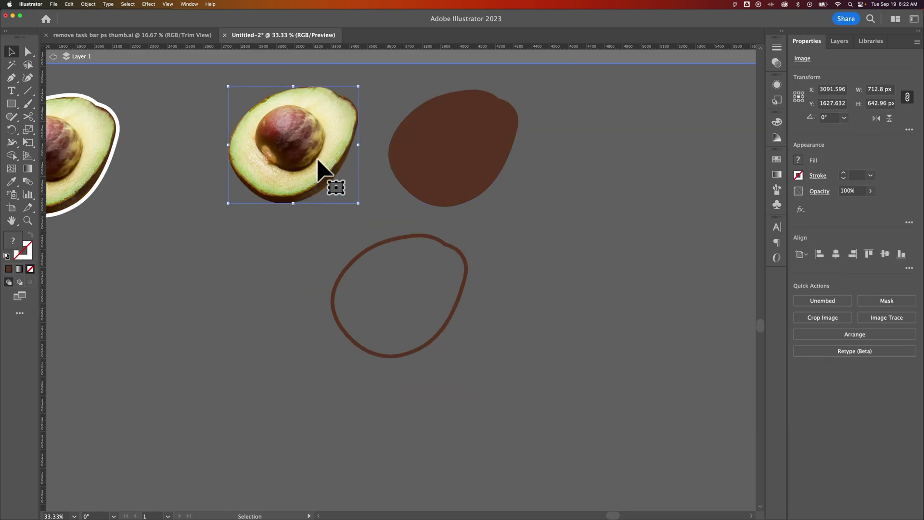
left_click_drag(318, 160, 294, 304)
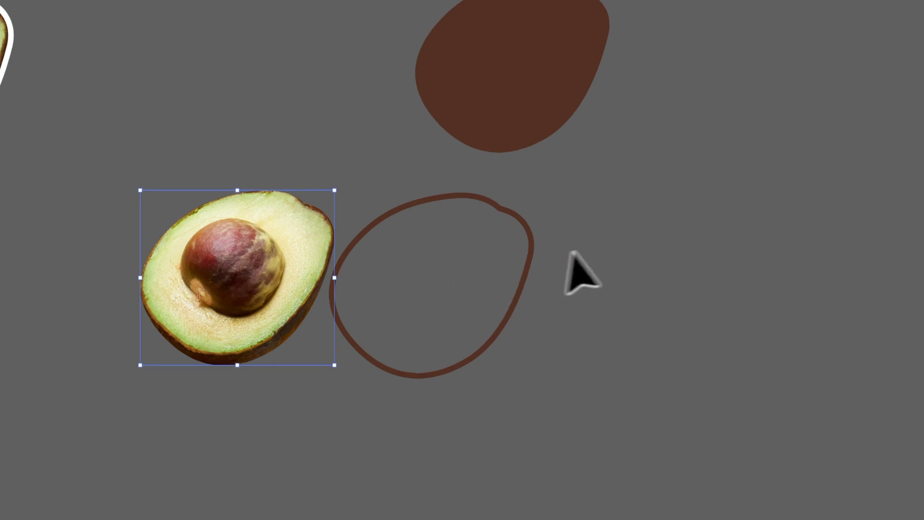
key("super+a")
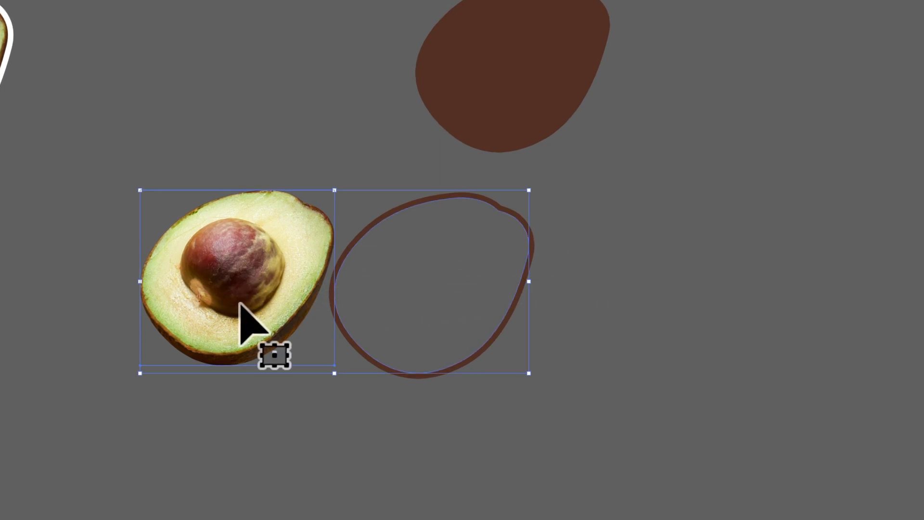
right_click(271, 215)
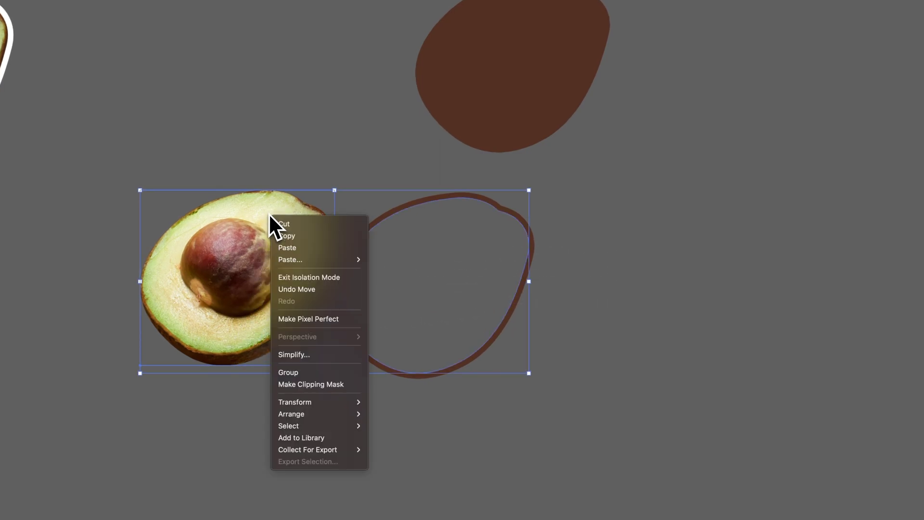
left_click(236, 238)
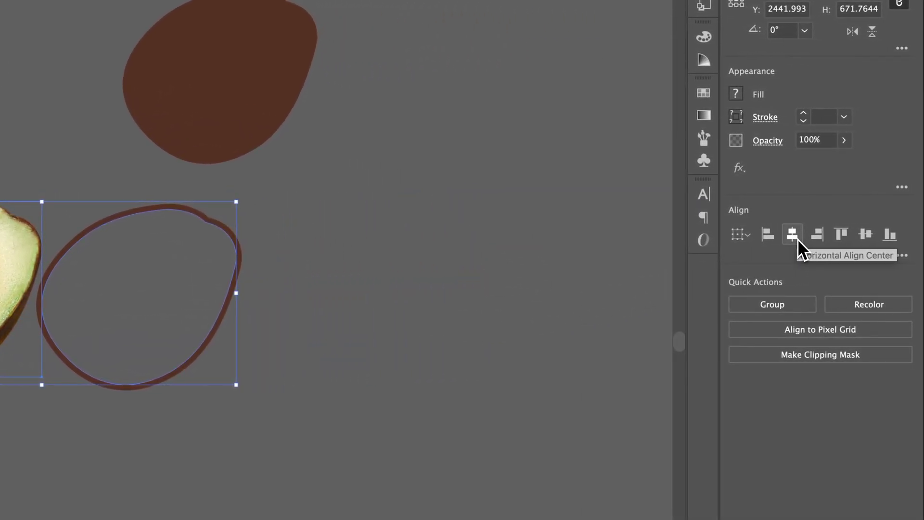
Align the avocado photo and outline on their horizontal and vertical centres.
left_click(798, 239)
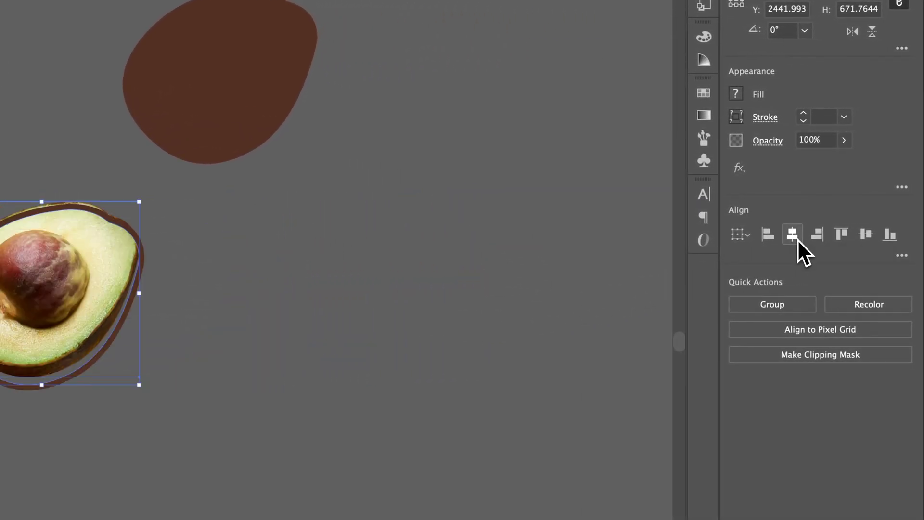
left_click(864, 235)
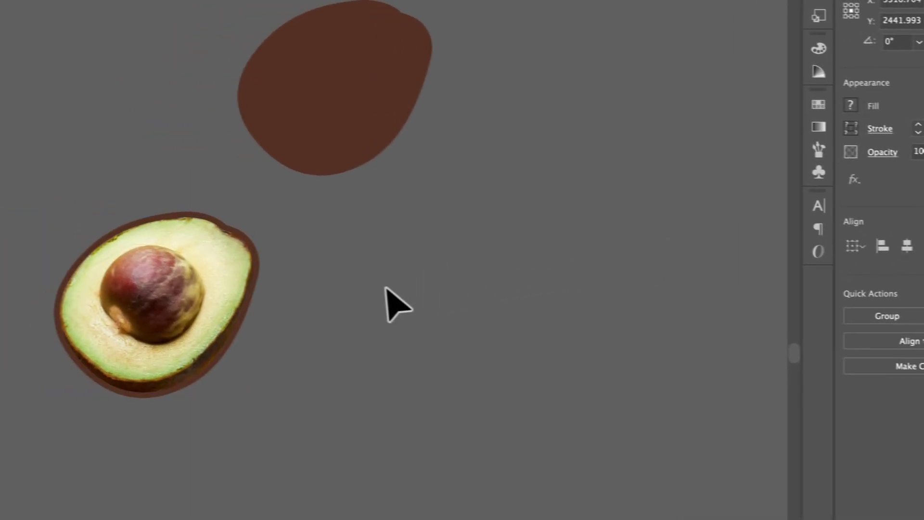
left_click(269, 311)
key("super+equal")
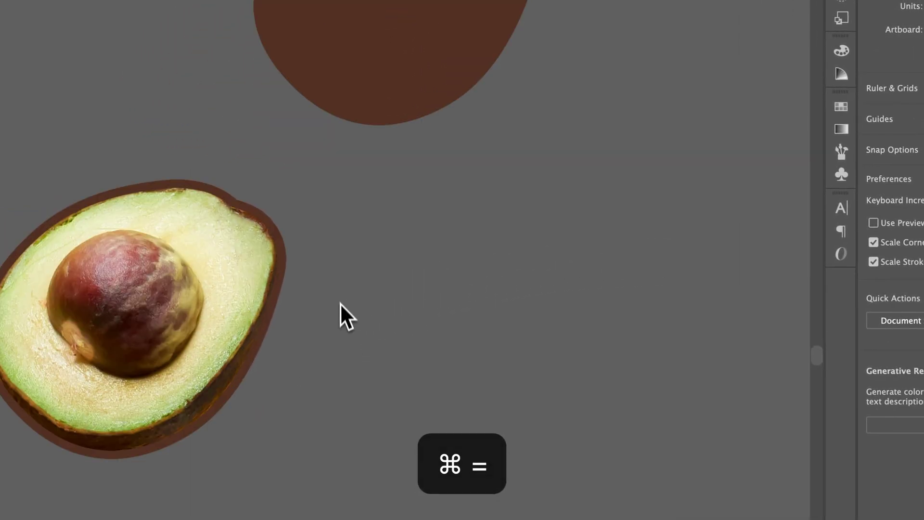
left_click_drag(340, 302, 480, 286)
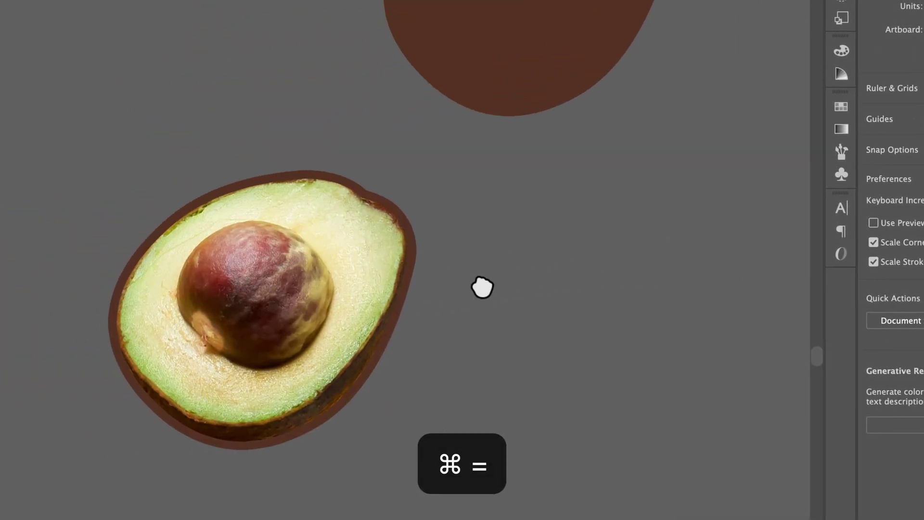
Change the outline's stroke colour from brown to white using the Swatches.
left_click(412, 232)
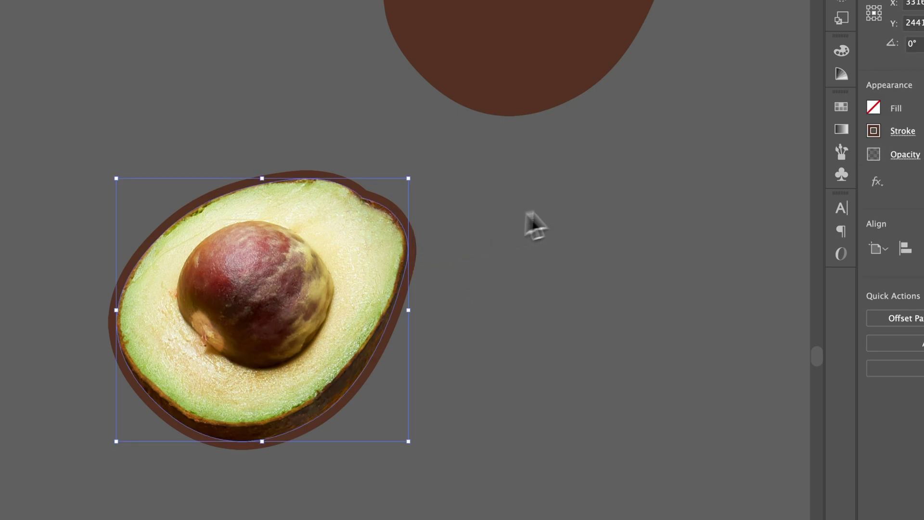
left_click(782, 172)
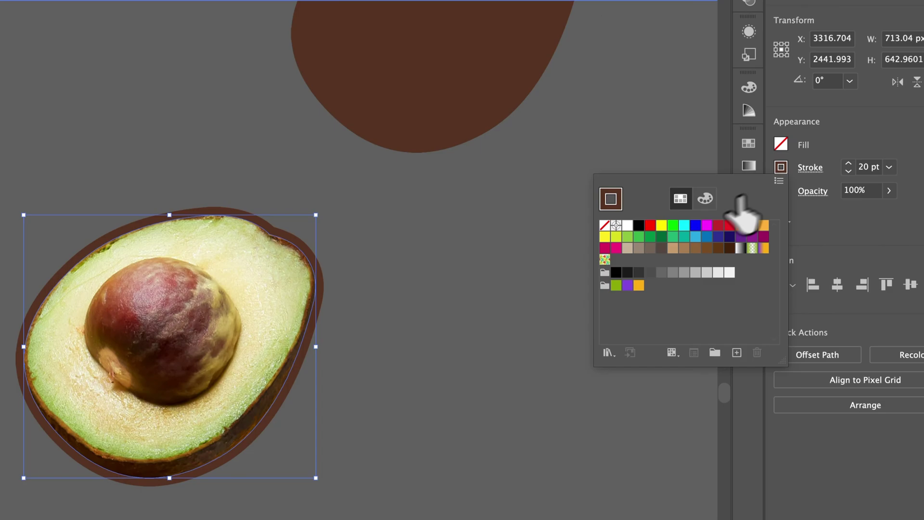
left_click(628, 226)
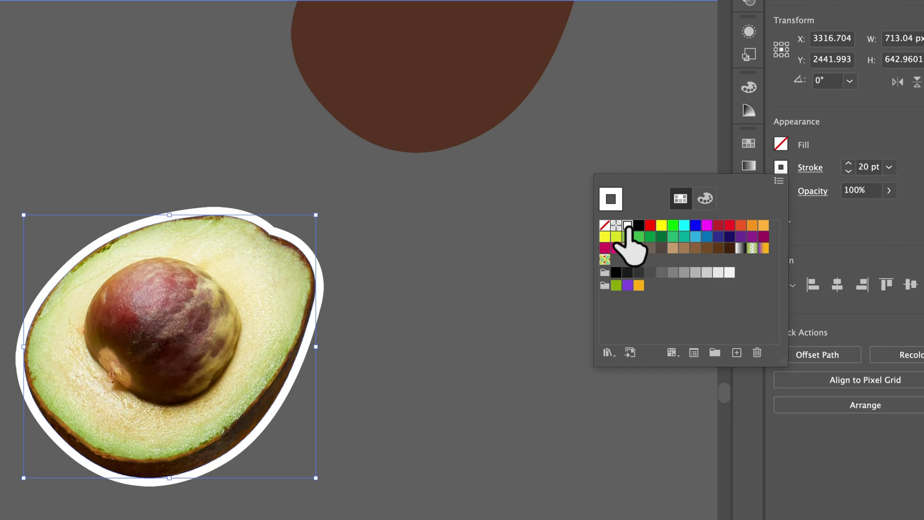
key("Escape")
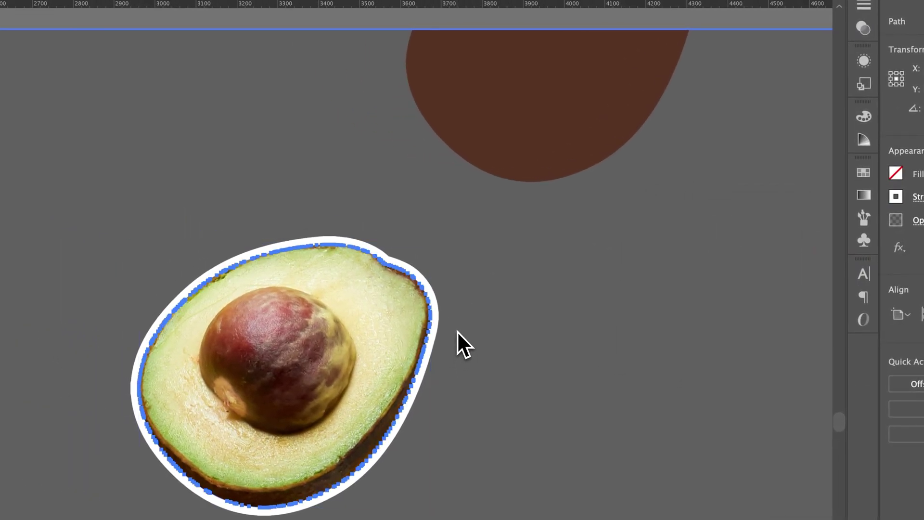
key("super+equal")
key("super+equal")
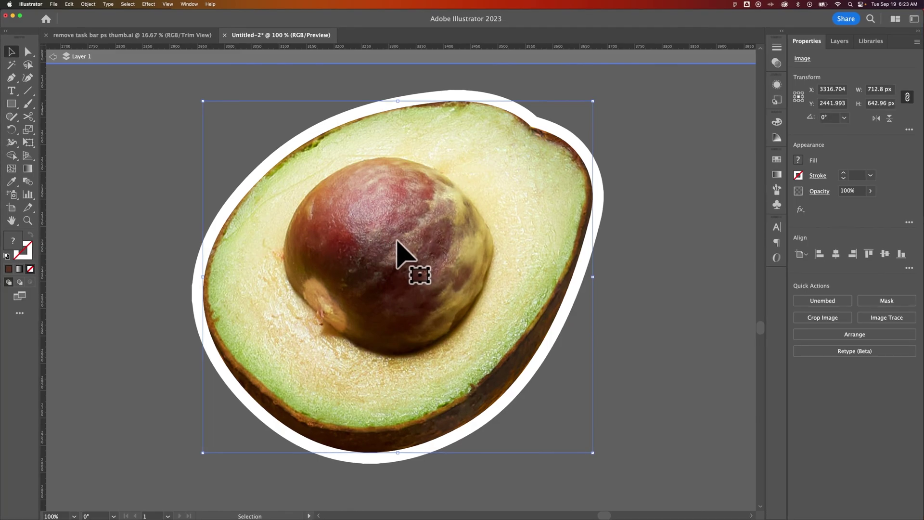
Bring the avocado photo in front of its white outline with Arrange > Bring to Front.
right_click(397, 242)
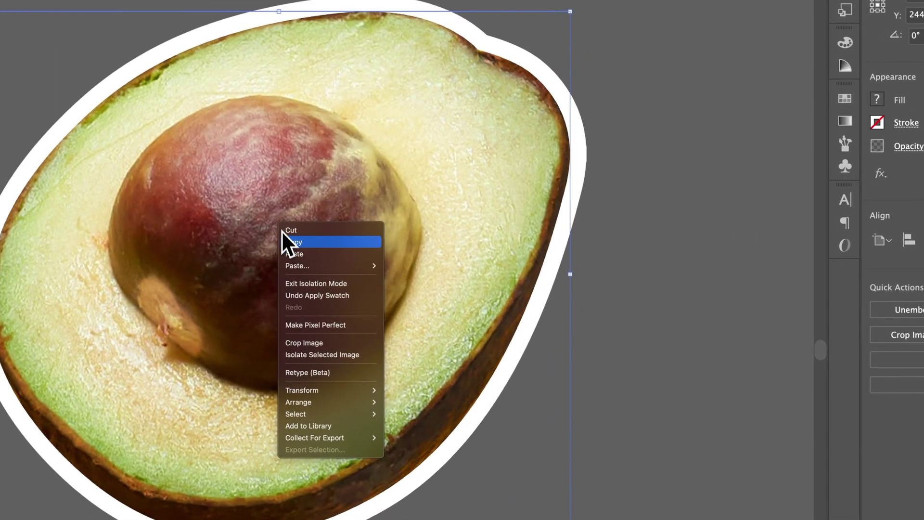
mouse_move(324, 402)
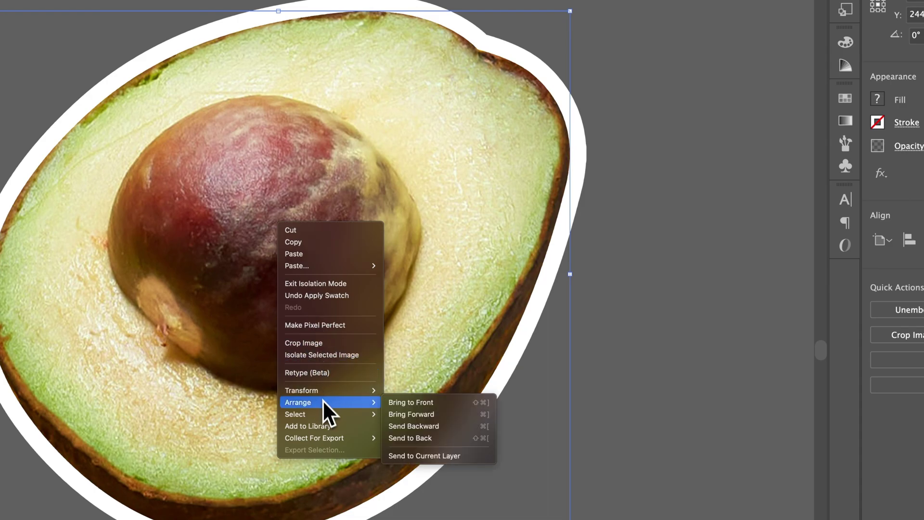
left_click(409, 403)
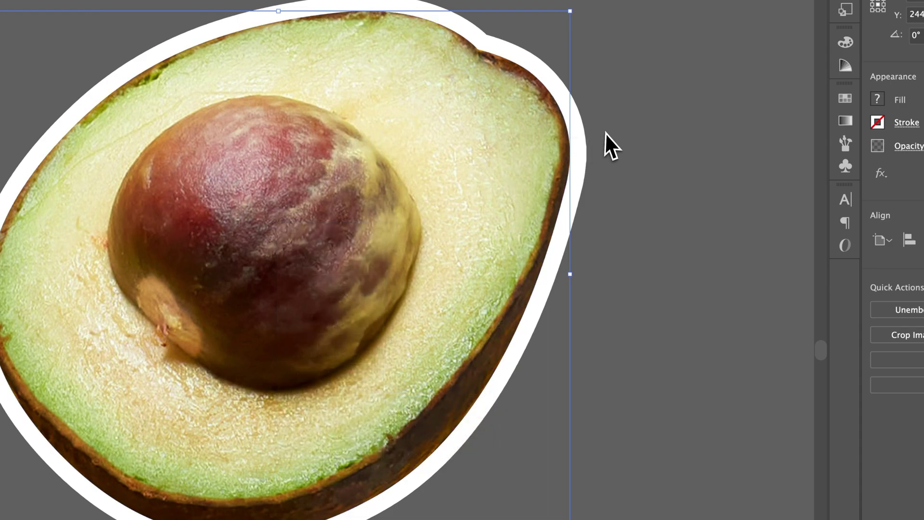
left_click(584, 145)
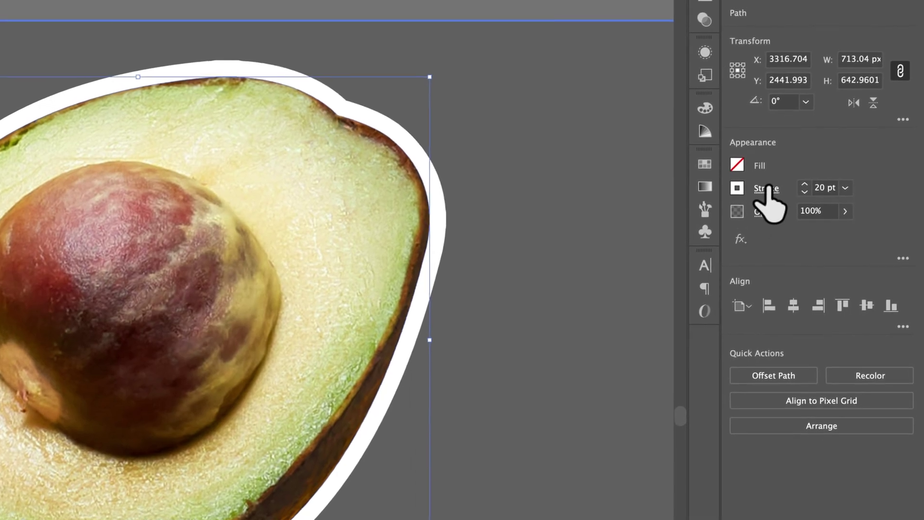
Centre-align the white outline stroke and raise its weight to 40 pt.
left_click(873, 139)
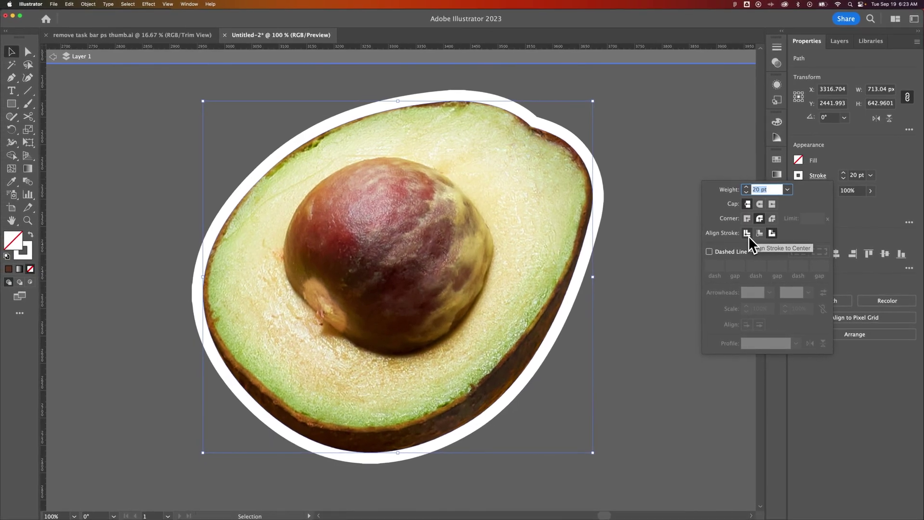
left_click(747, 234)
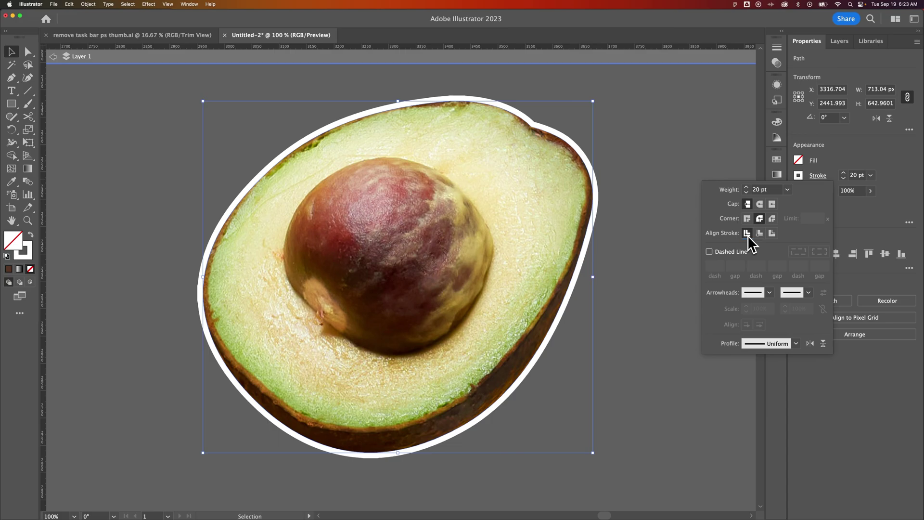
left_click(858, 175)
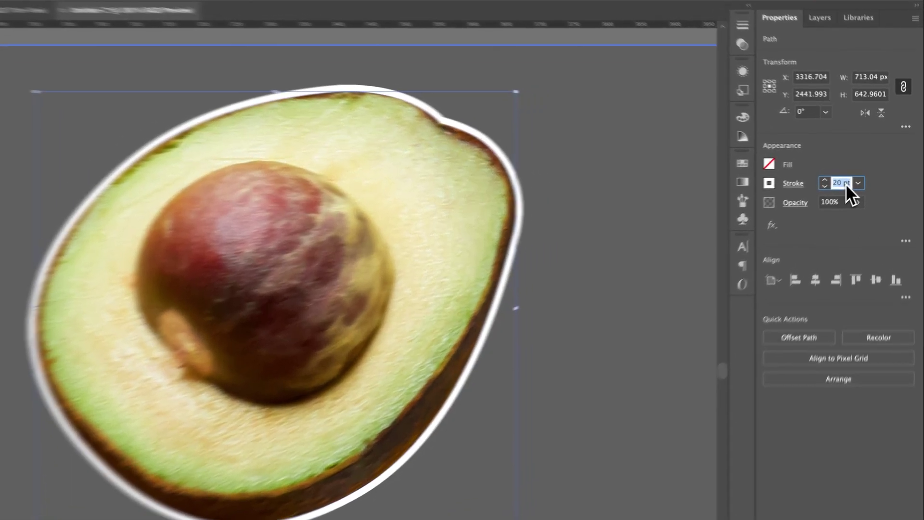
type("40")
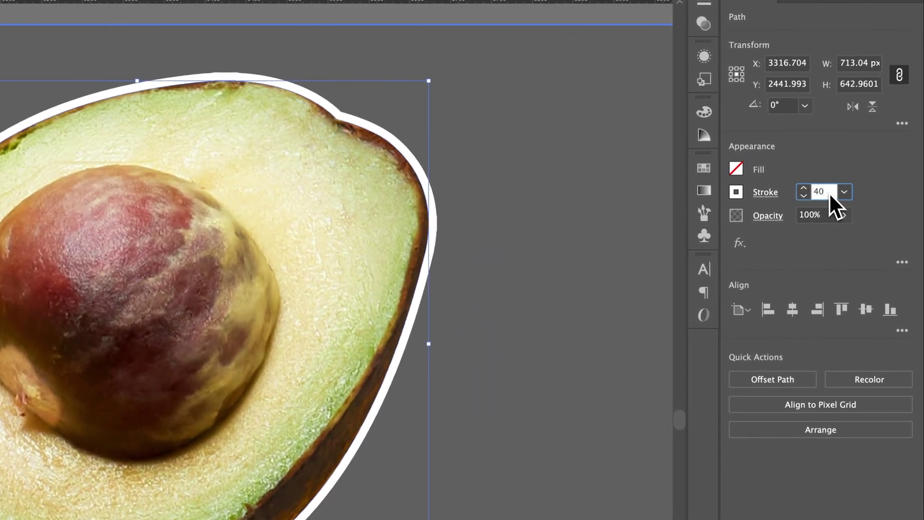
key("Return")
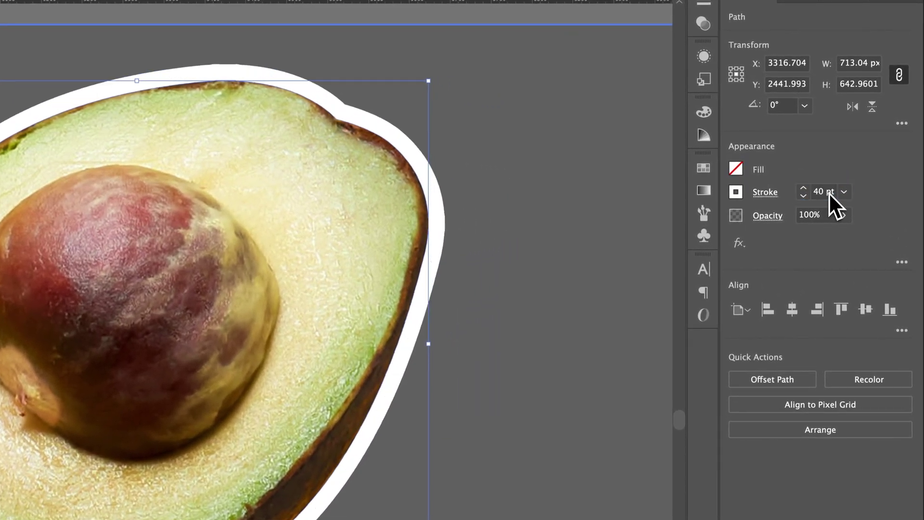
left_click(416, 286)
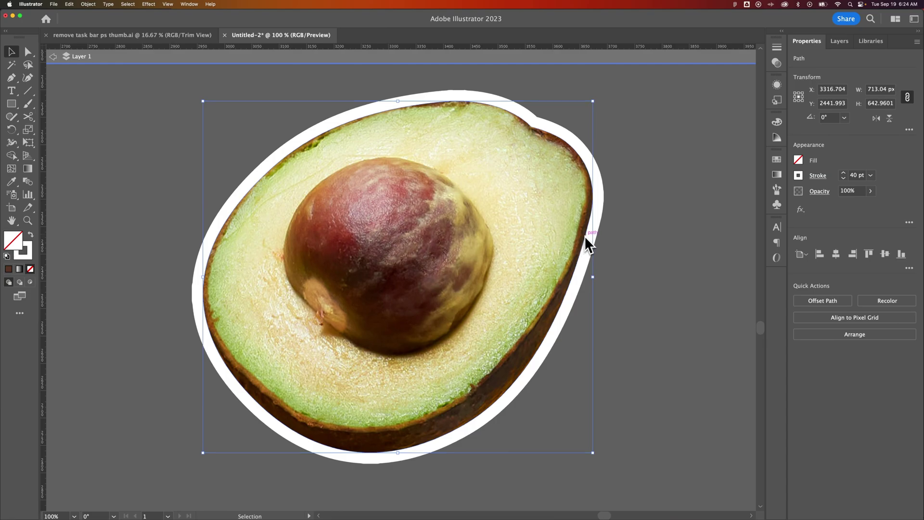
left_click(661, 218)
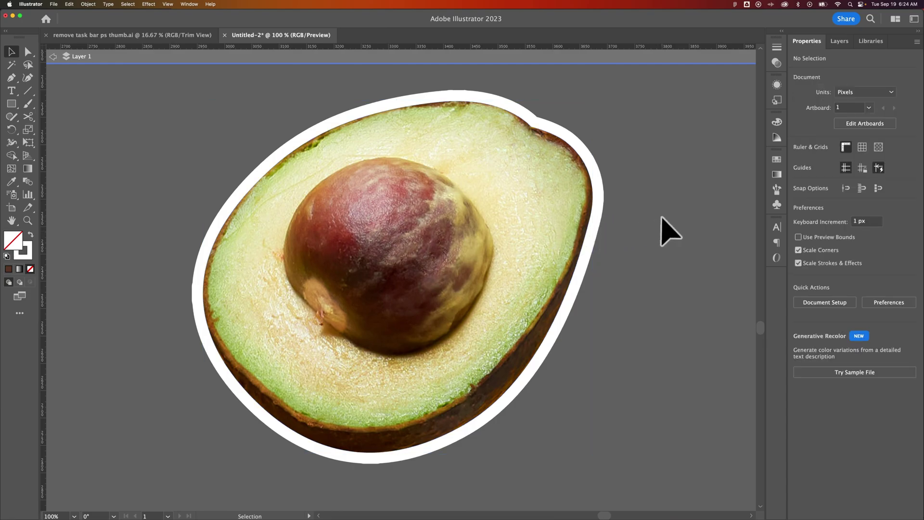
Move the second avocado up beside the first one.
key("super+minus")
key("super+minus")
key("super+minus")
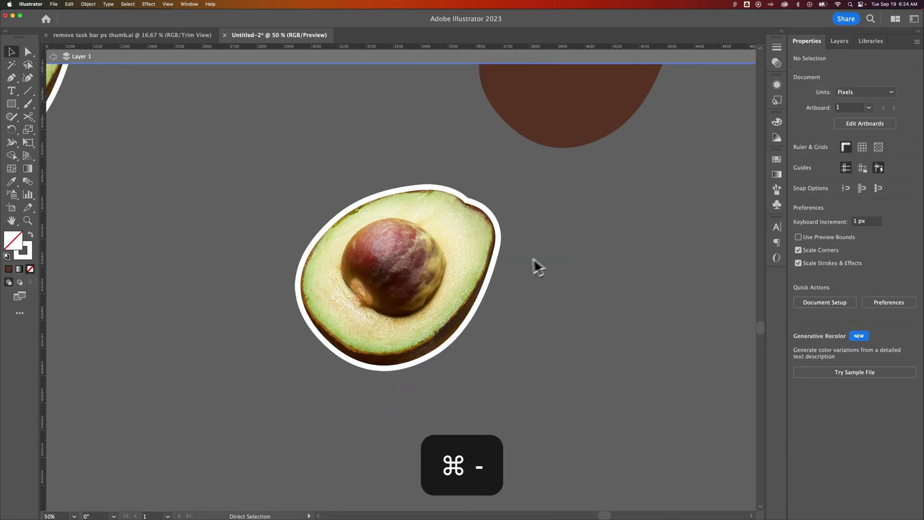
left_click_drag(454, 279, 570, 364)
left_click_drag(498, 320, 380, 190)
left_click_drag(363, 181, 507, 266)
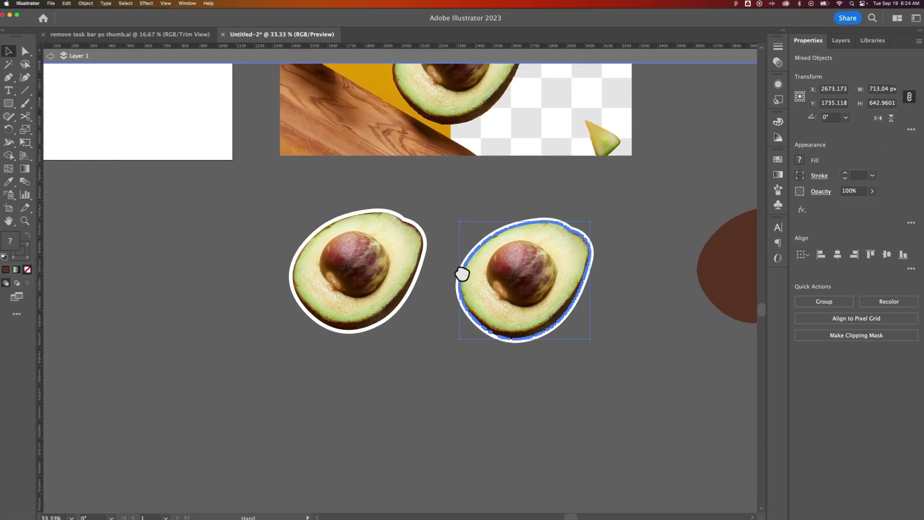
left_click(232, 155)
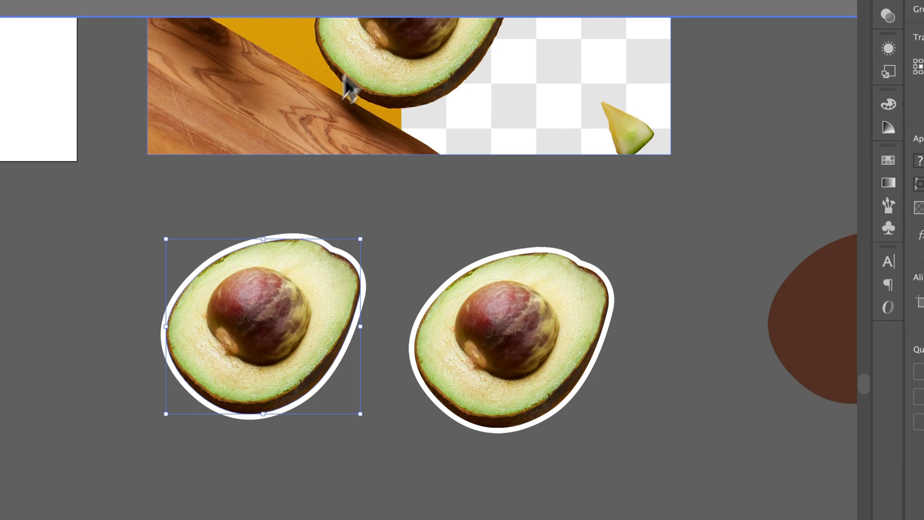
left_click(518, 310)
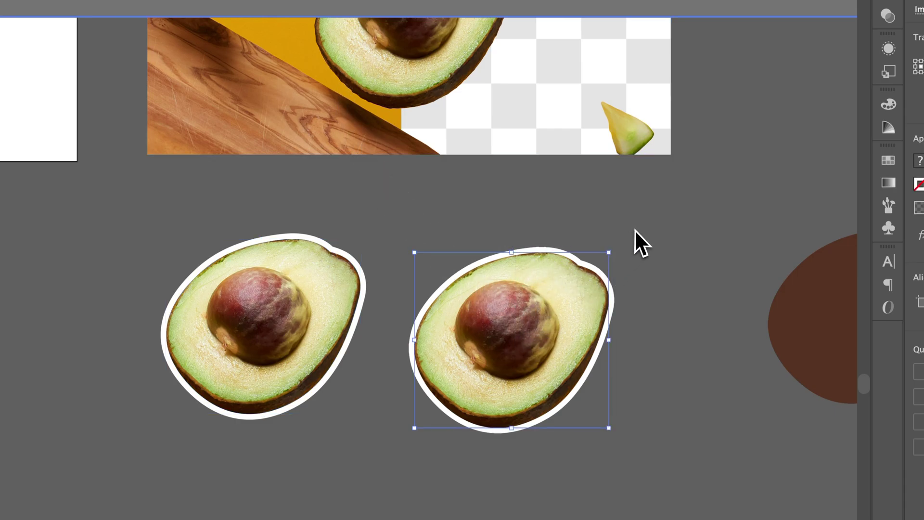
left_click_drag(664, 262, 454, 277)
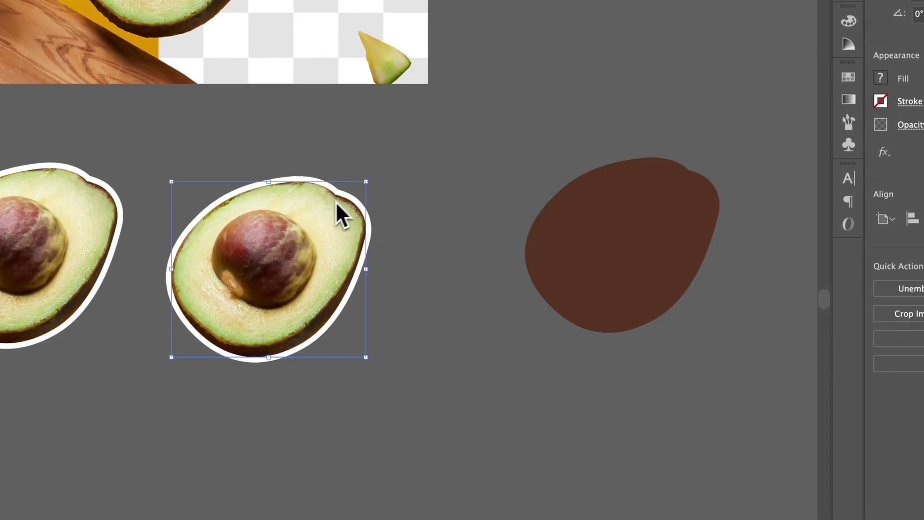
Group the right avocado with its white outline and reposition both halves side by side.
left_click_drag(406, 176, 279, 274)
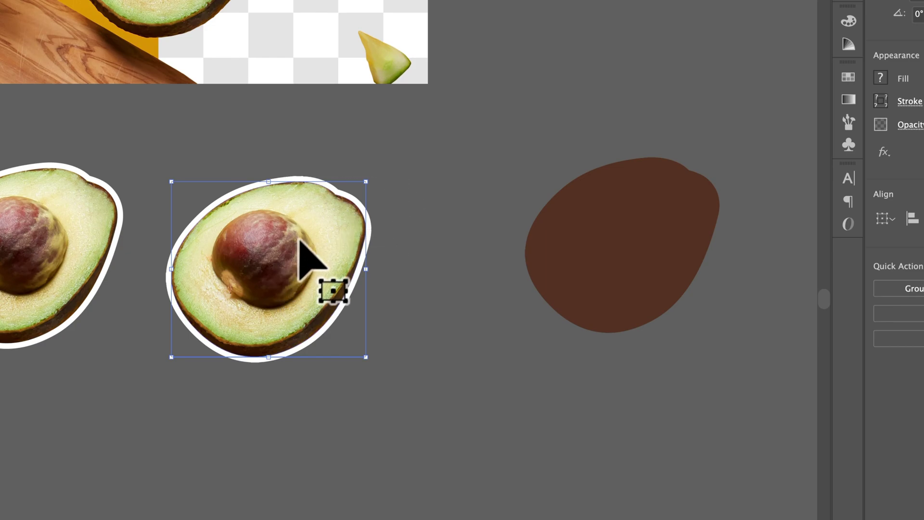
right_click(310, 225)
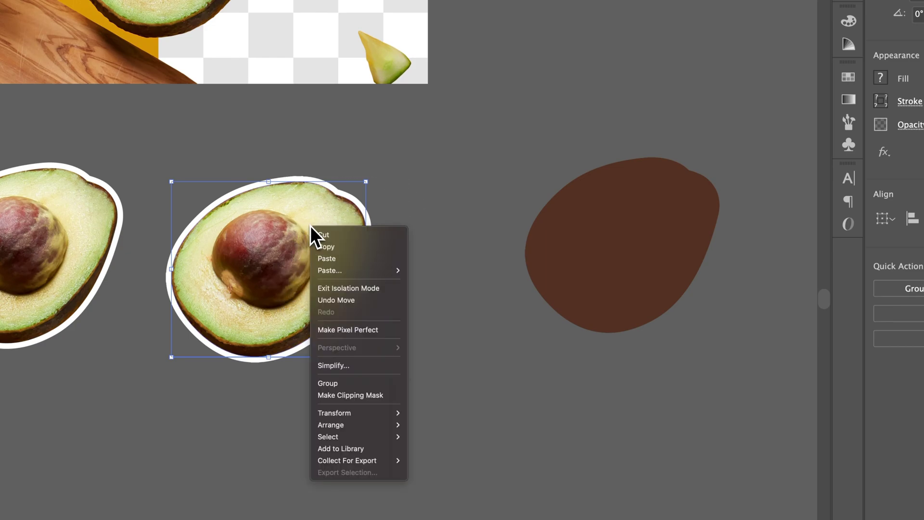
left_click(337, 384)
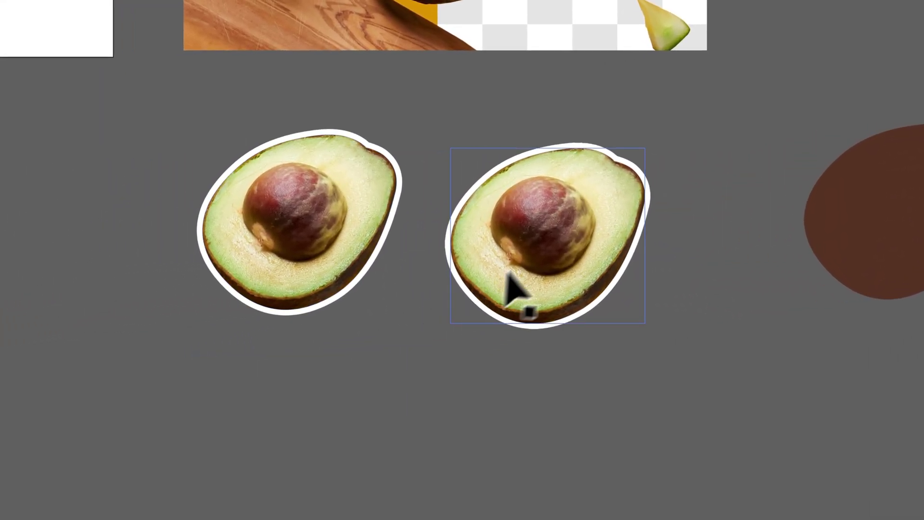
left_click_drag(422, 277, 484, 332)
left_click_drag(277, 247, 225, 271)
left_click_drag(311, 264, 323, 247)
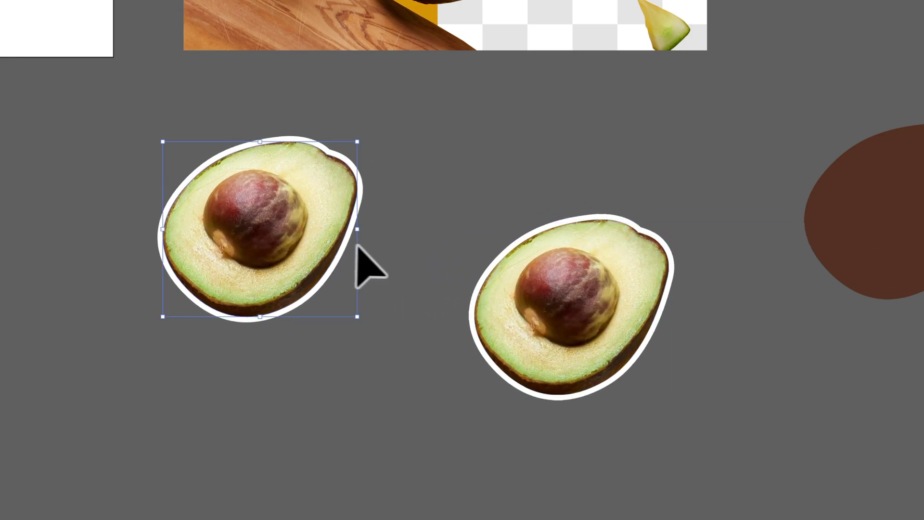
left_click(403, 251)
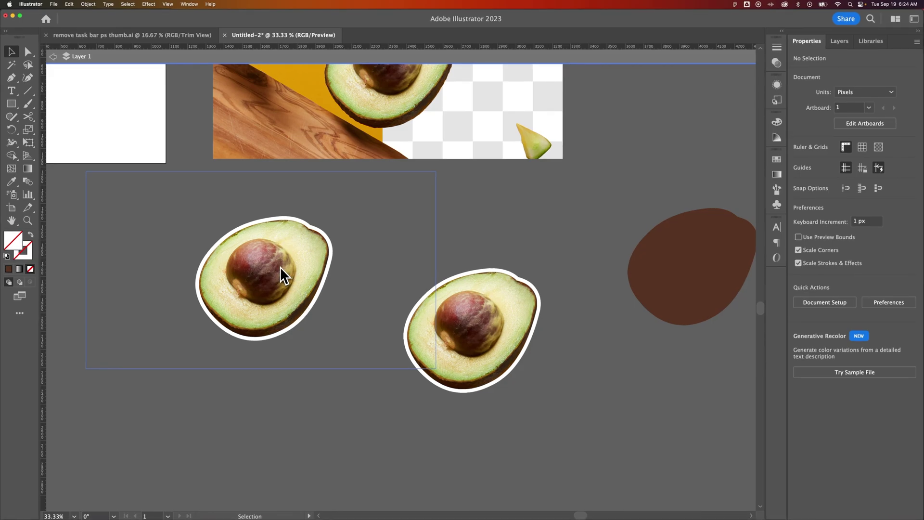
left_click_drag(381, 177, 409, 272)
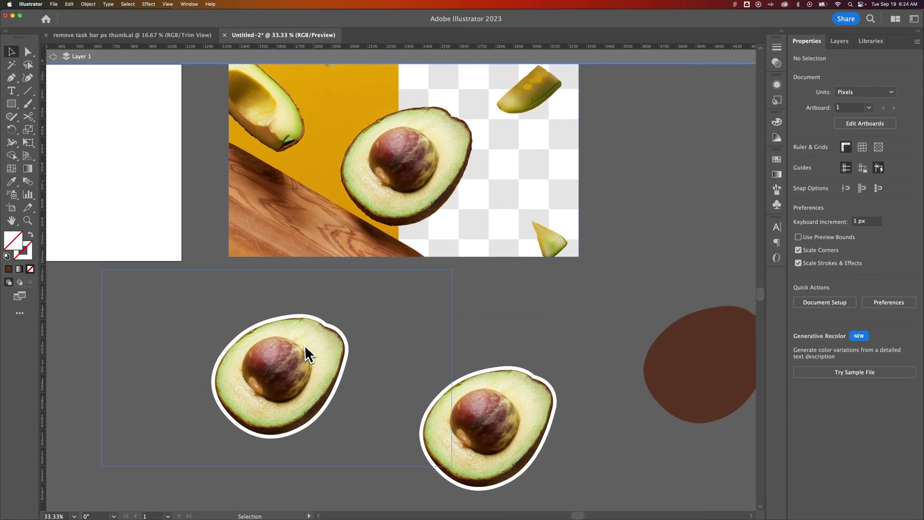
left_click(433, 146)
left_click_drag(440, 136, 464, 180)
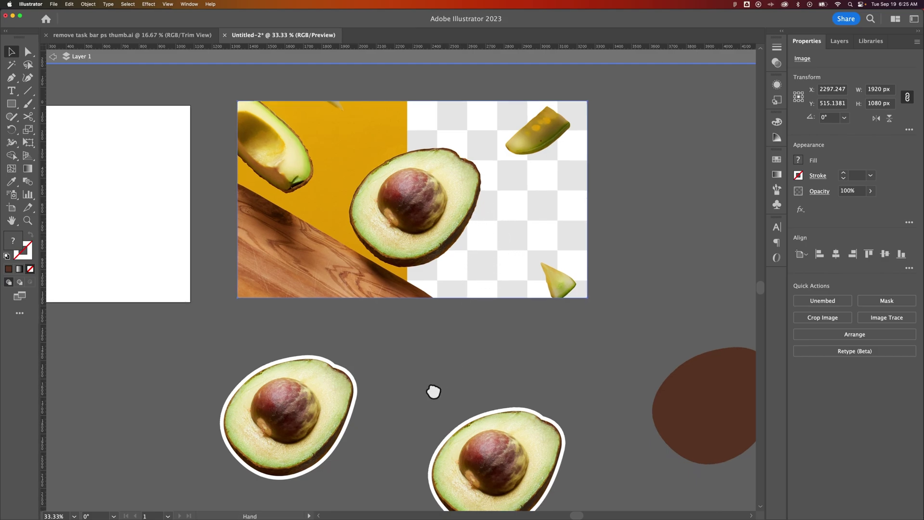
left_click_drag(433, 389, 453, 236)
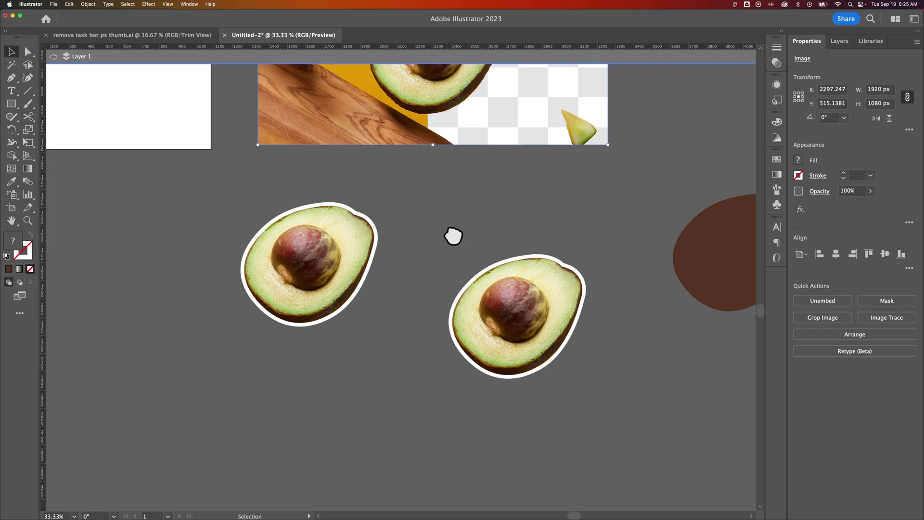